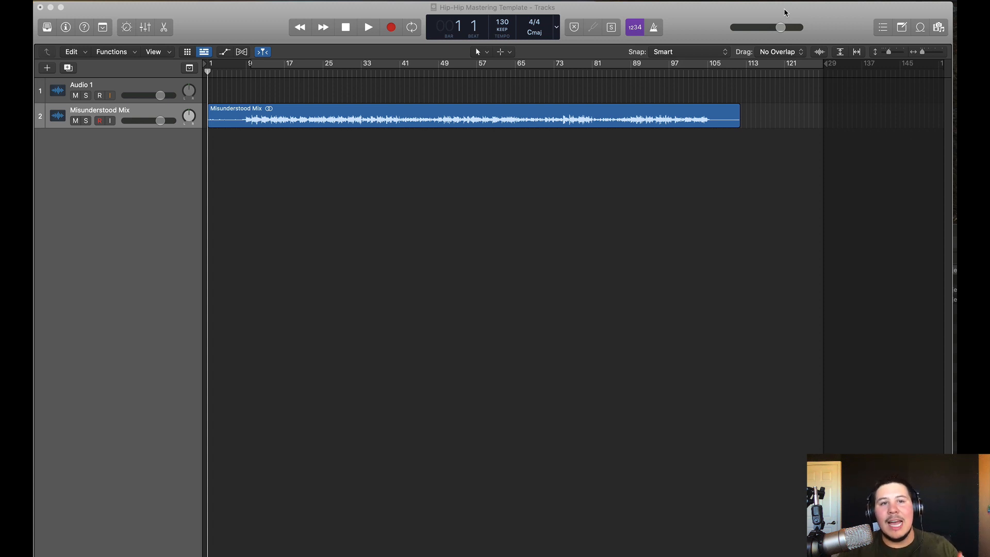
Play the unmastered Misunderstood Mix from shortly before bar 9 to hear how it sounds without processing.
{"action": "left_click", "coordinate": [623, 213]}
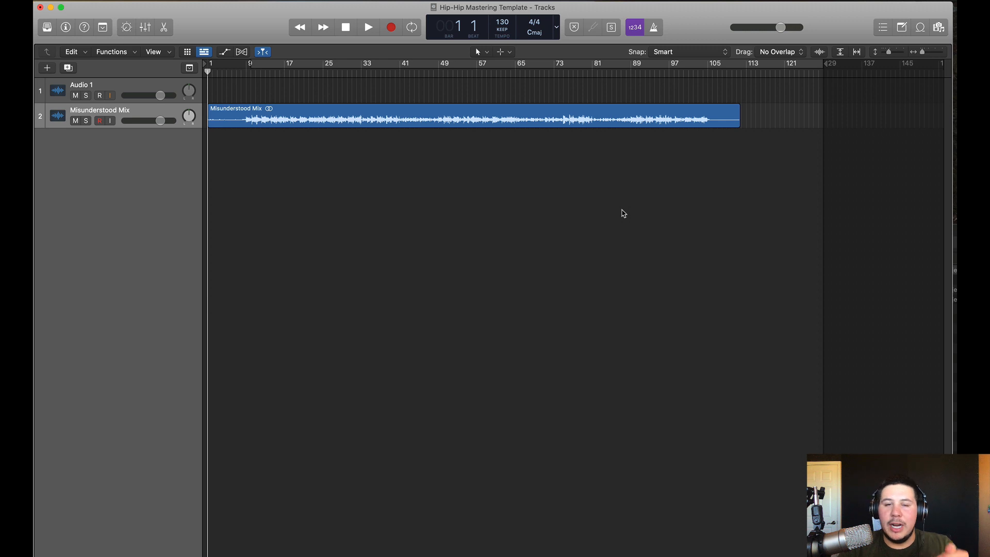
{"action": "key", "text": "space"}
{"action": "left_click", "coordinate": [238, 67]}
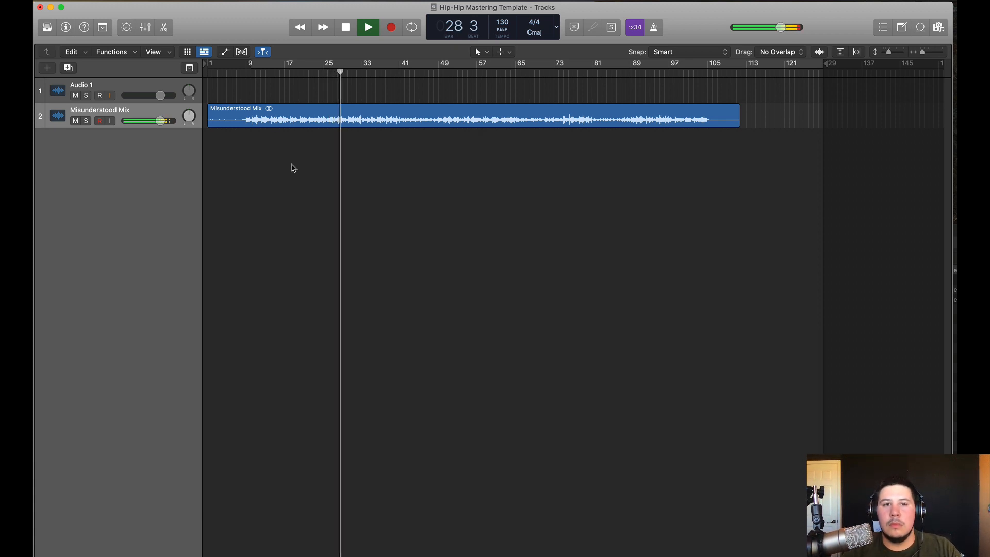
{"action": "key", "text": "space"}
Show the mixer with cycle playback turned on, and enable and open the Linear Phase EQ on the stereo output.
{"action": "key", "text": "x"}
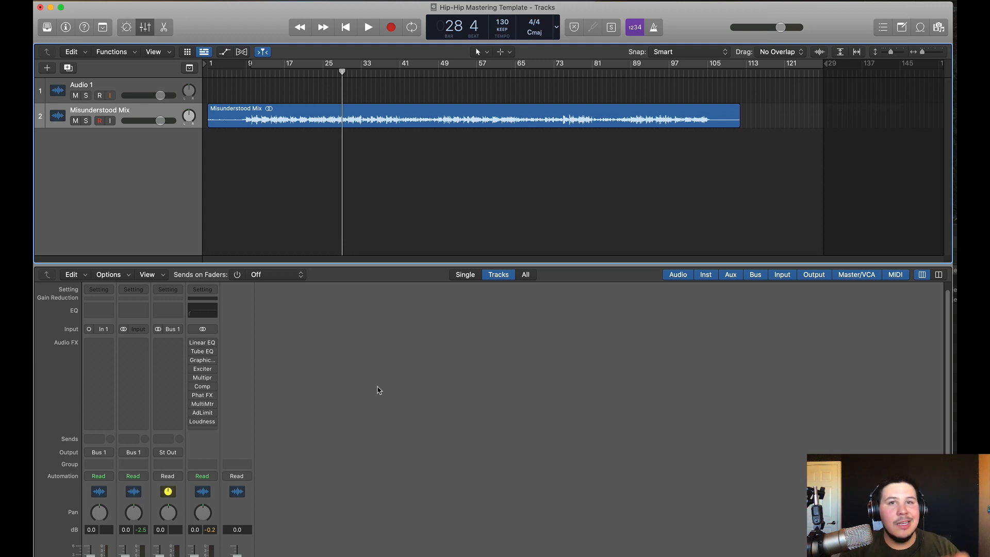
{"action": "key", "text": "c"}
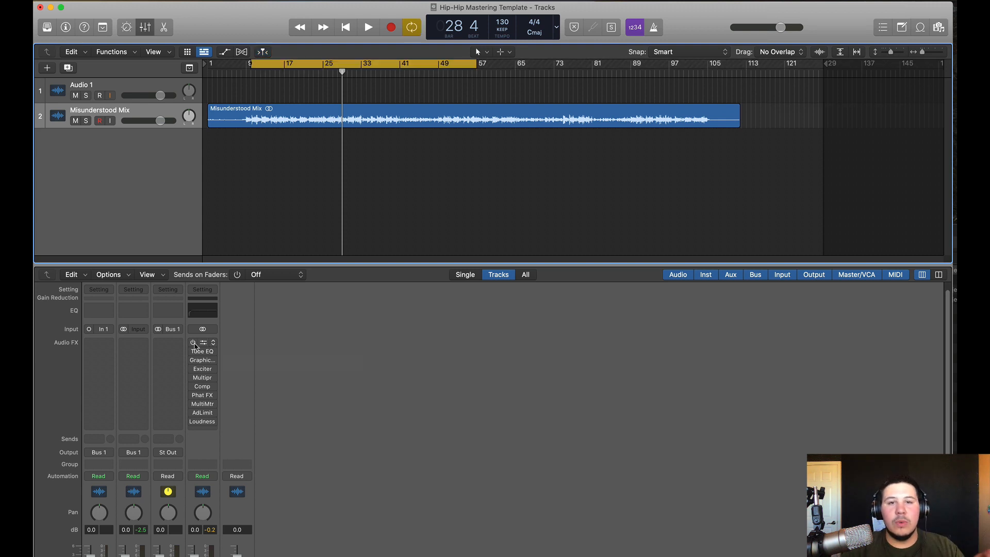
{"action": "left_click", "coordinate": [194, 343]}
{"action": "left_click", "coordinate": [213, 343]}
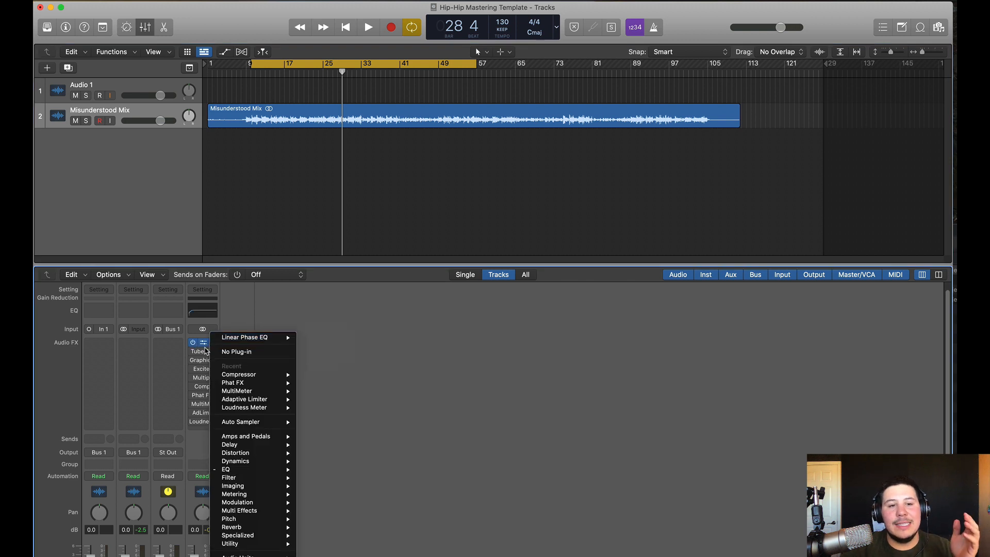
{"action": "left_click", "coordinate": [206, 344]}
{"action": "left_click", "coordinate": [206, 344]}
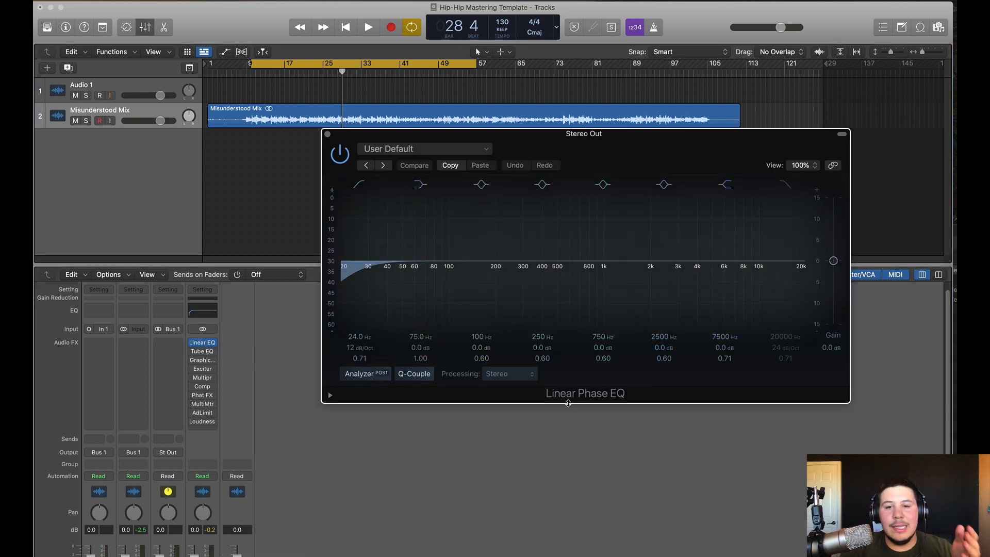
{"action": "left_click", "coordinate": [214, 344]}
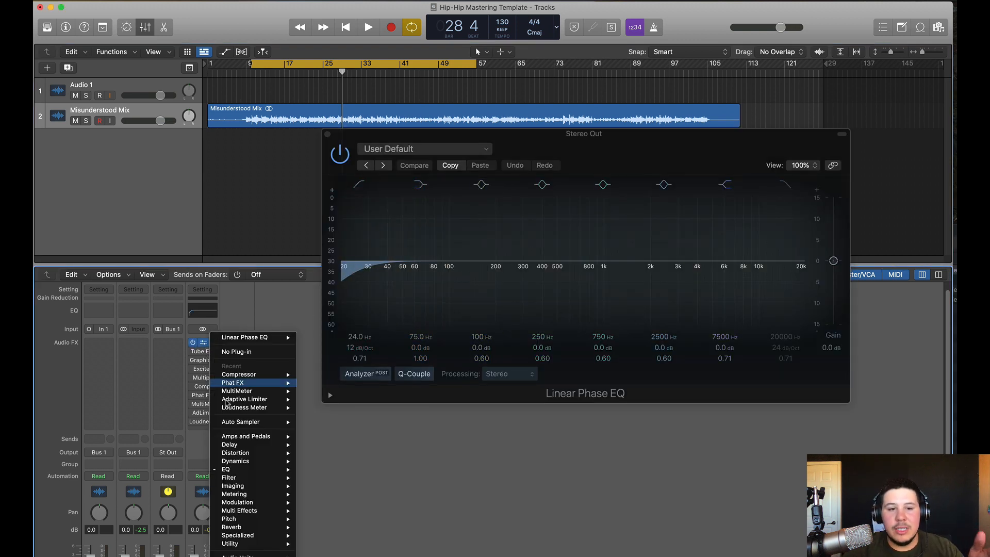
{"action": "mouse_move", "coordinate": [258, 469]}
{"action": "mouse_move", "coordinate": [356, 474]}
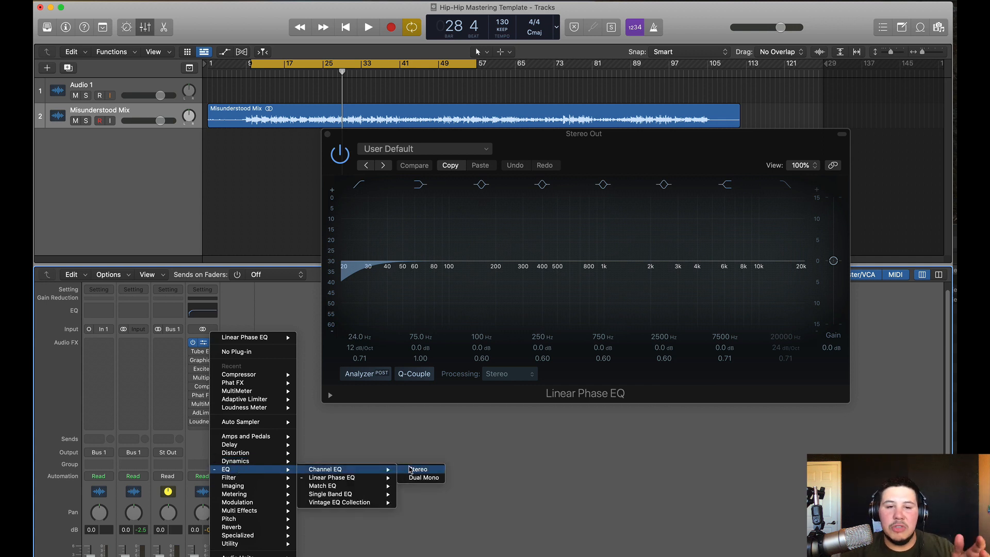
{"action": "left_click", "coordinate": [344, 308]}
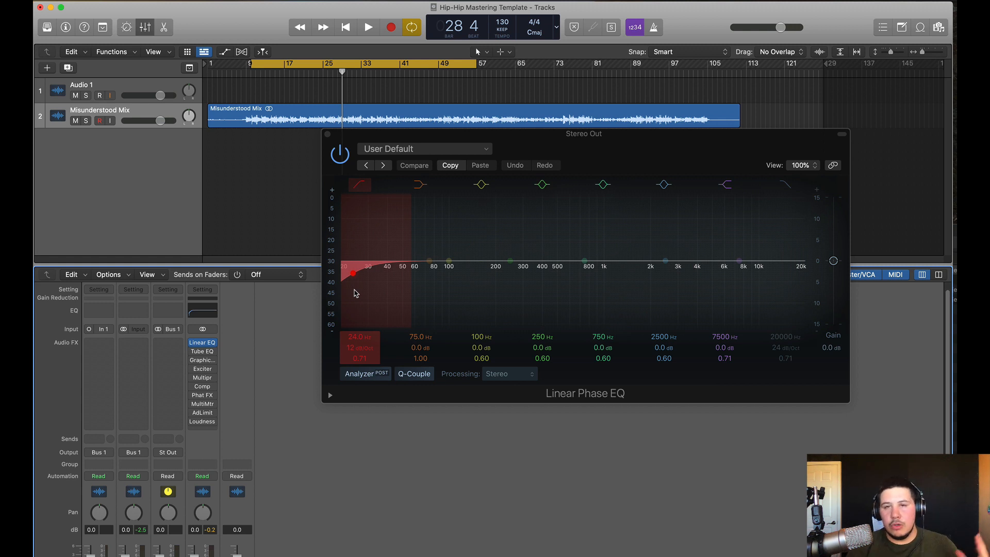
Play the cycle region and compare the mix with the Linear Phase EQ bypassed and enabled.
{"action": "key", "text": "space"}
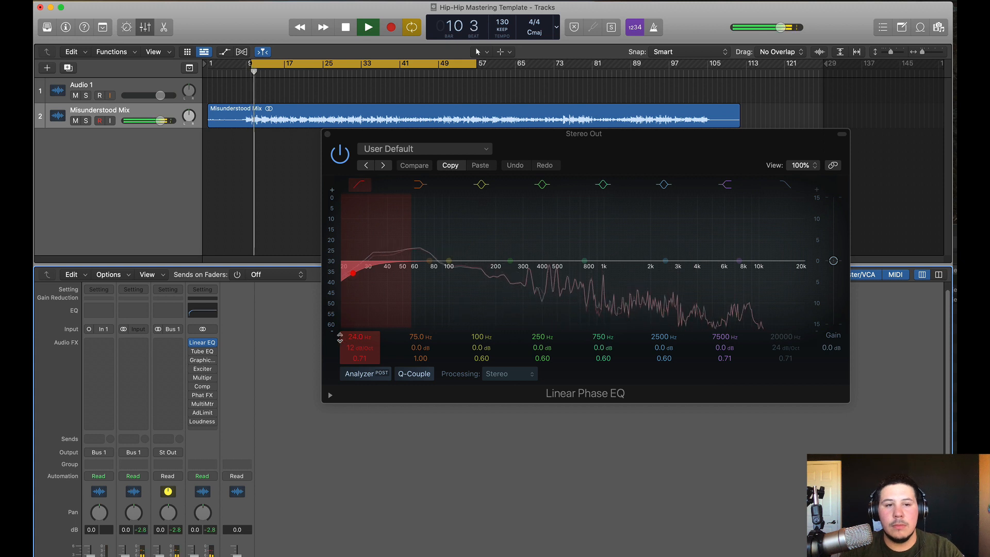
{"action": "left_click", "coordinate": [339, 154]}
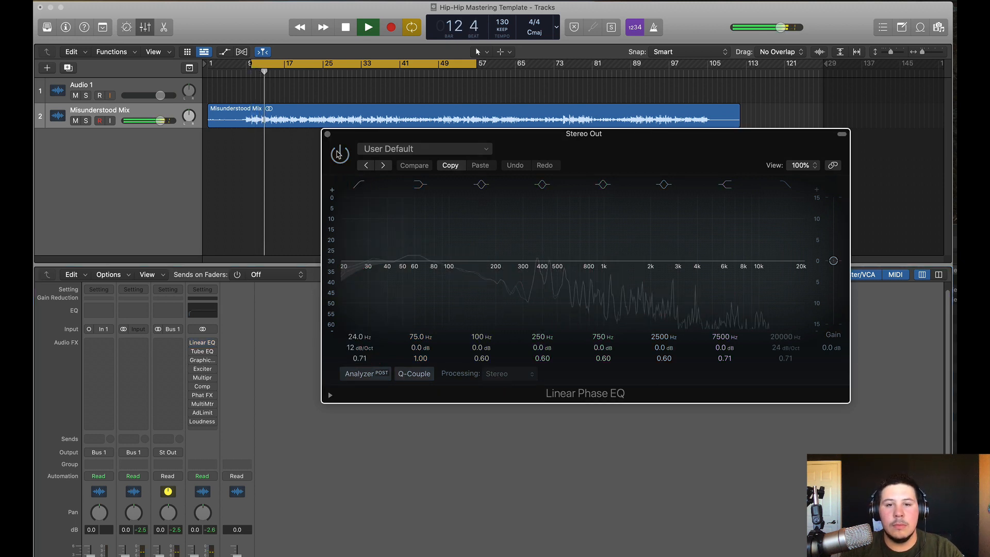
{"action": "left_click", "coordinate": [339, 154]}
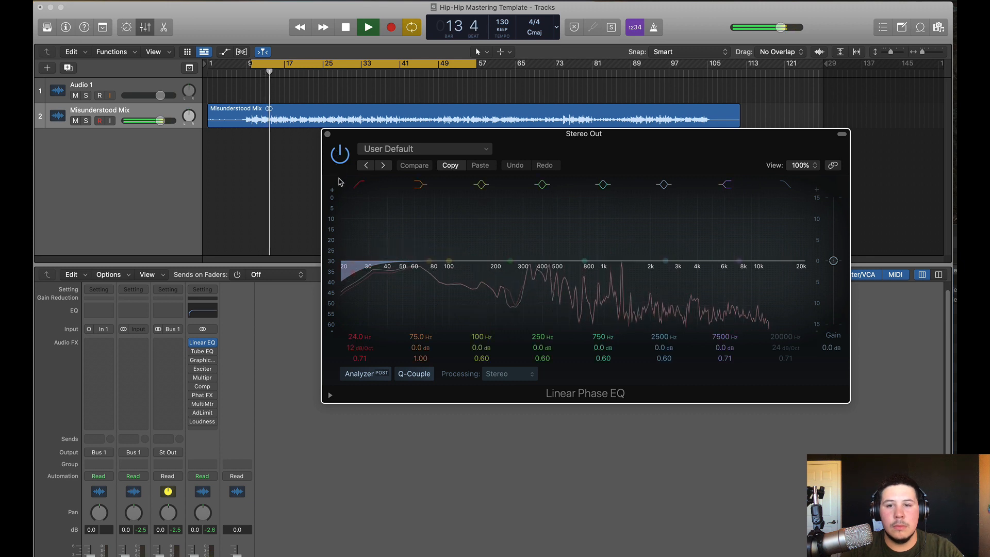
{"action": "key", "text": "space"}
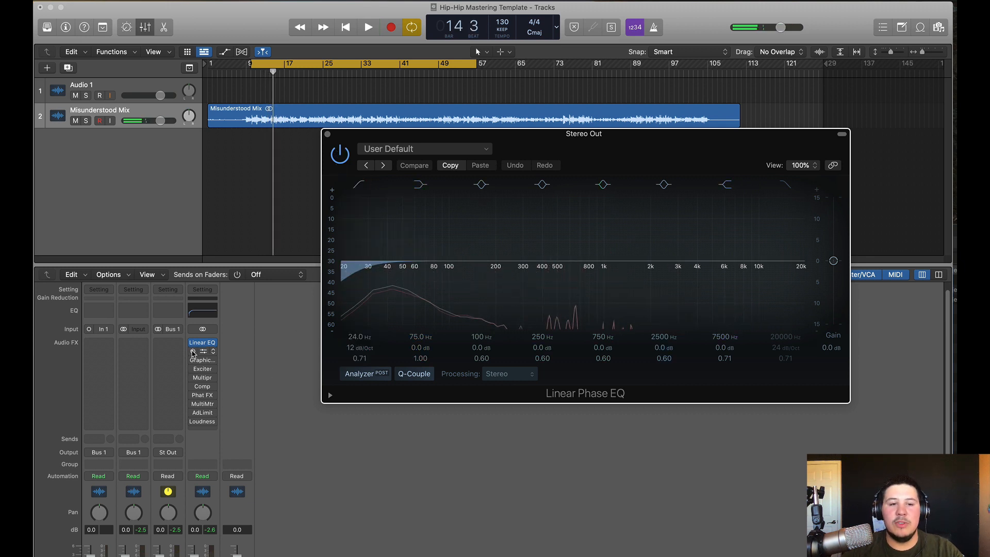
Enable and open the Vintage Tube EQ on the stereo output, and close the Linear Phase EQ window.
{"action": "left_click", "coordinate": [205, 352]}
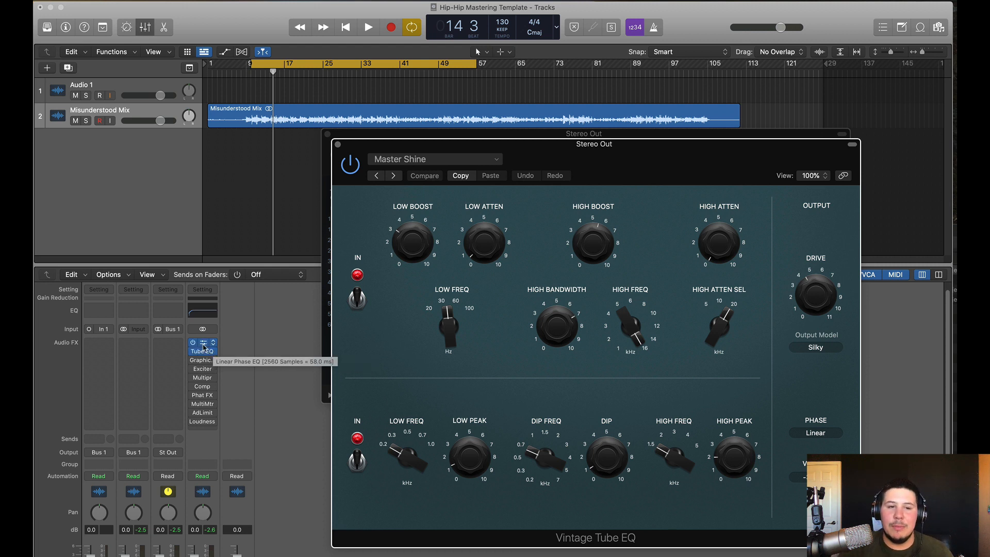
{"action": "left_click", "coordinate": [203, 344]}
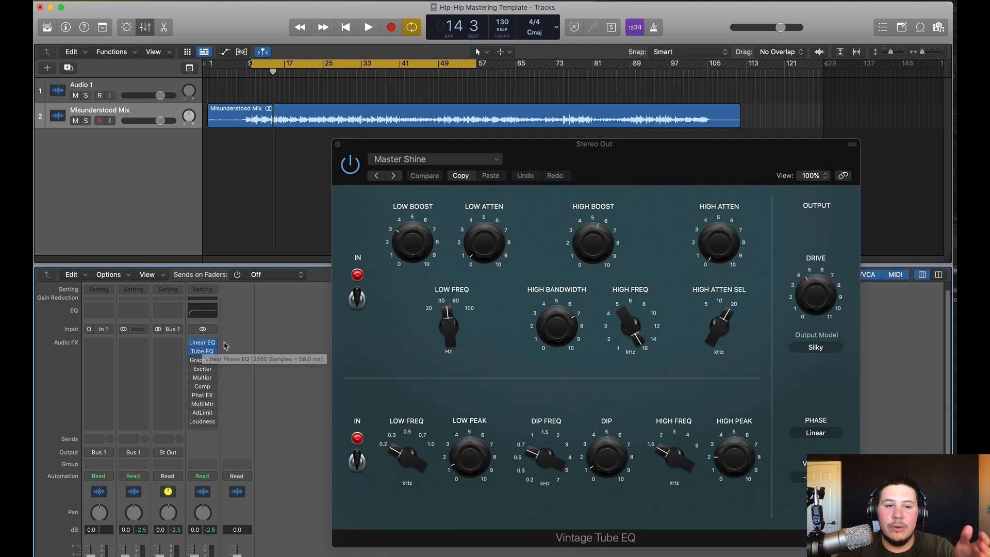
{"action": "left_click", "coordinate": [205, 343]}
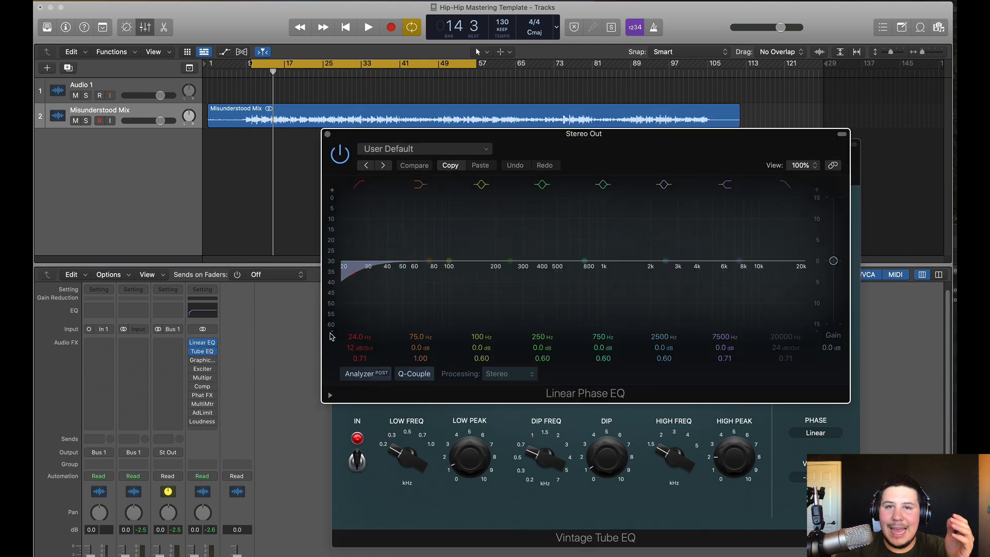
{"action": "left_click", "coordinate": [328, 135]}
{"action": "left_click_drag", "start_coordinate": [573, 157], "coordinate": [542, 155]}
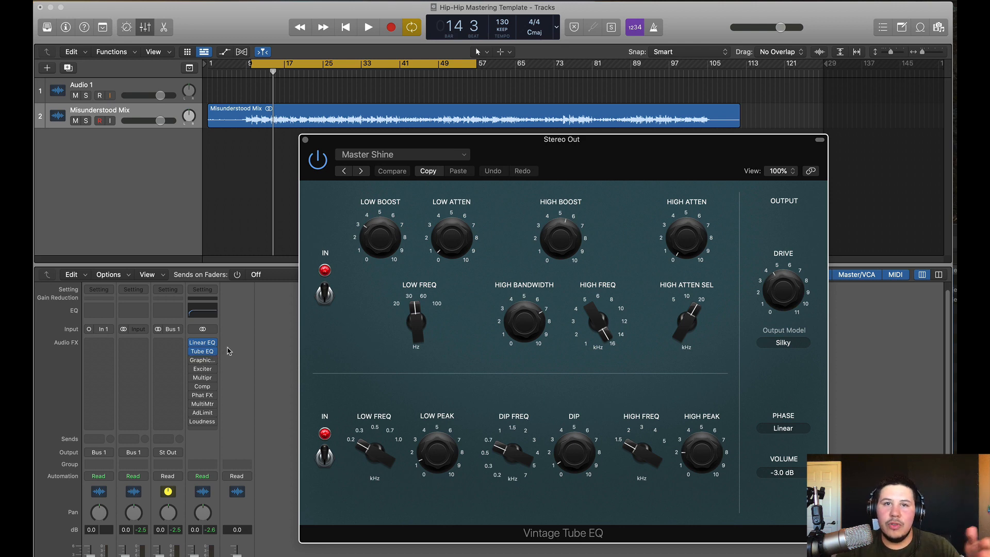
{"action": "left_click_drag", "start_coordinate": [508, 154], "coordinate": [484, 149]}
{"action": "left_click", "coordinate": [379, 150]}
{"action": "mouse_move", "coordinate": [374, 442]}
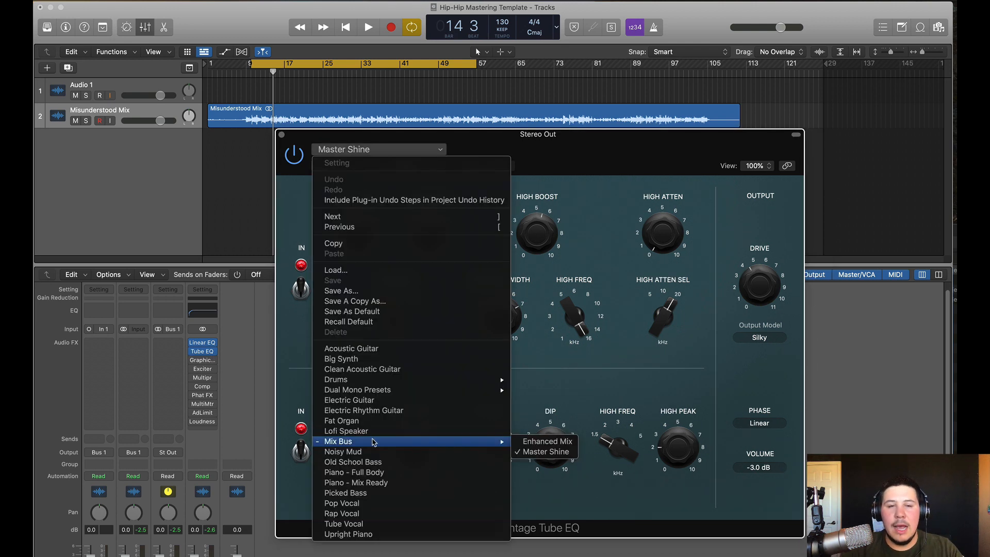
{"action": "left_click", "coordinate": [616, 364]}
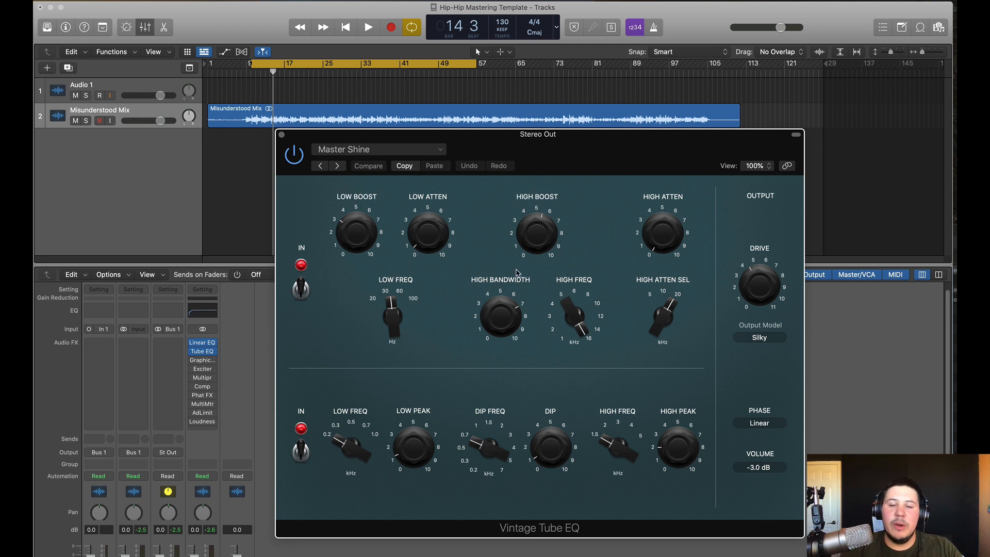
During playback, lower the Vintage Tube EQ's Low Boost to 2.6 and High Boost to about 5, comparing against bypass.
{"action": "key", "text": "space"}
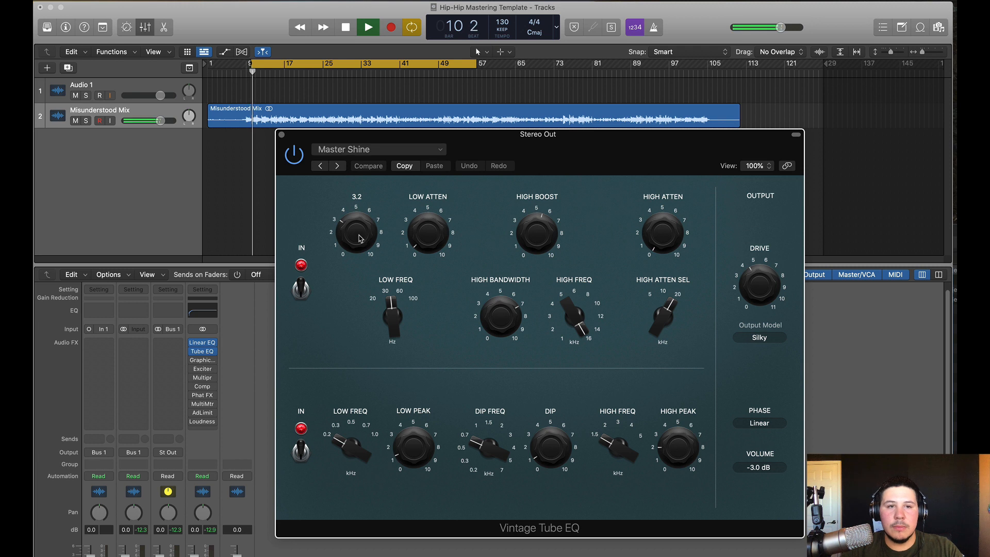
{"action": "left_click", "coordinate": [293, 155]}
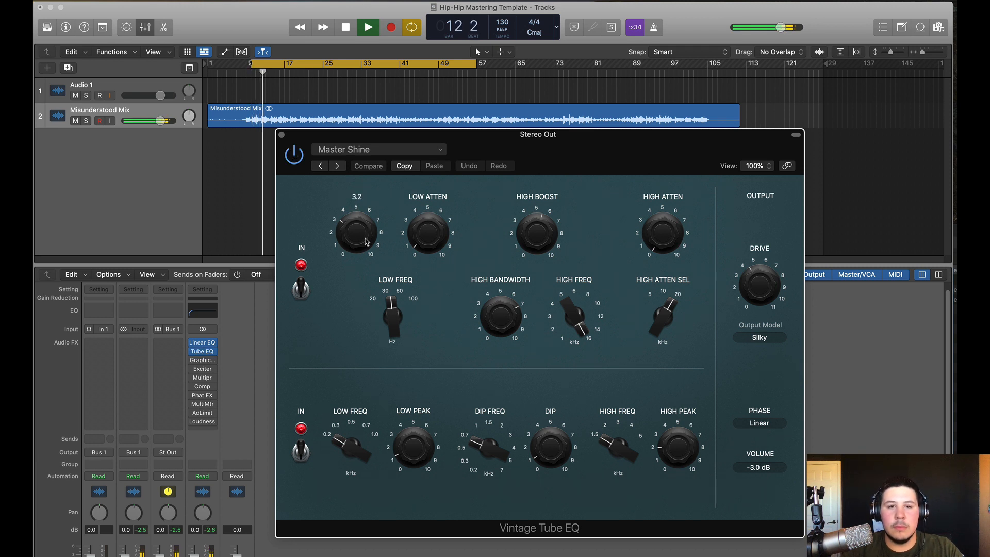
{"action": "left_click_drag", "start_coordinate": [365, 241], "coordinate": [360, 247]}
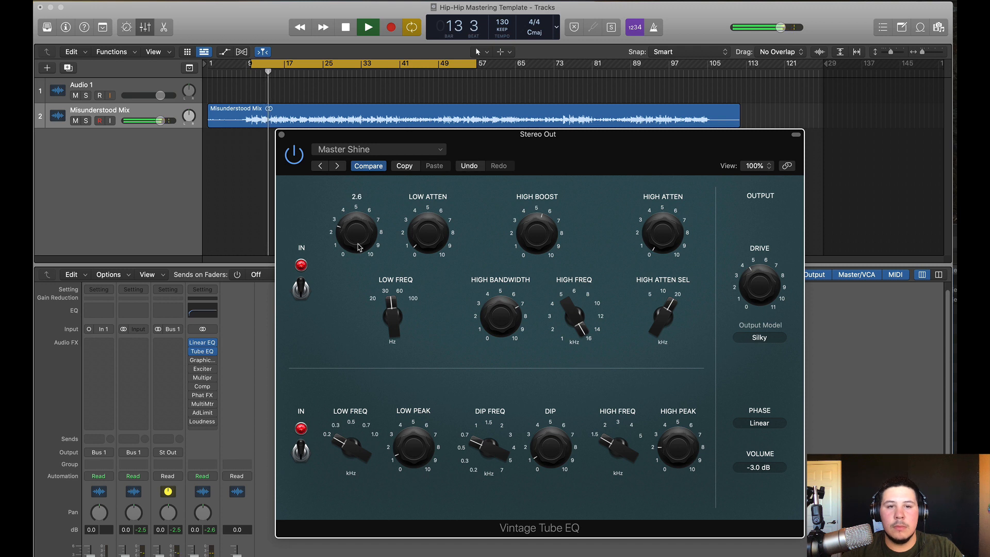
{"action": "left_click_drag", "start_coordinate": [546, 230], "coordinate": [544, 238]}
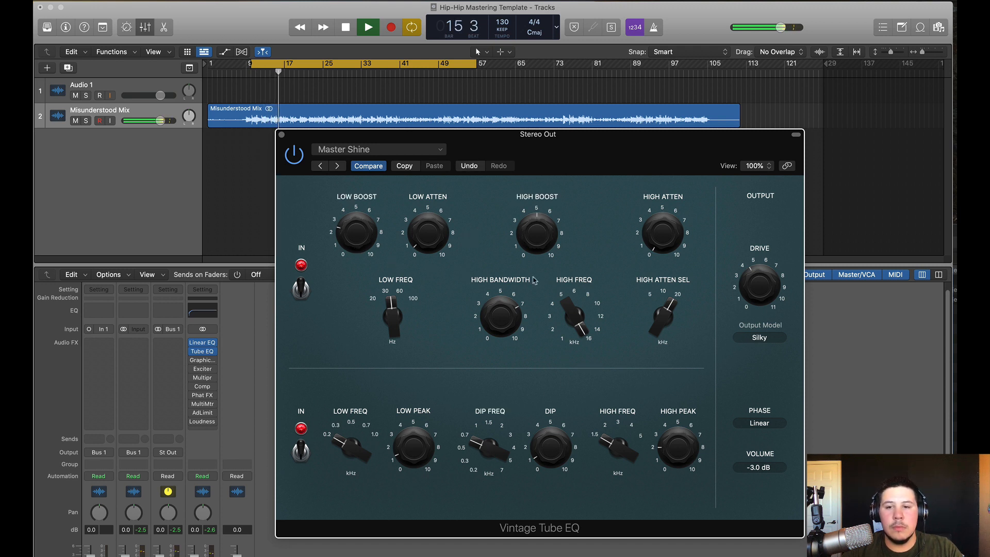
{"action": "left_click", "coordinate": [296, 158]}
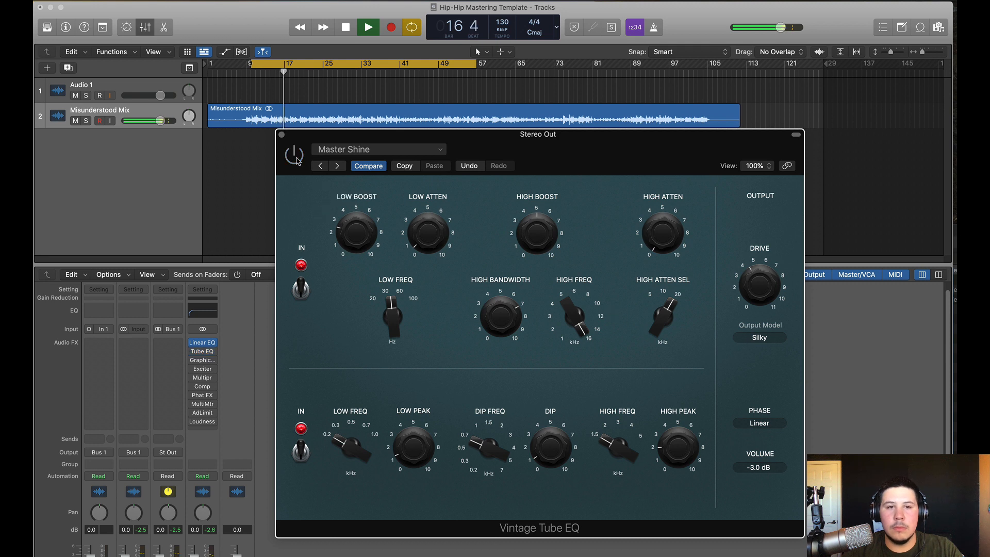
{"action": "left_click", "coordinate": [296, 158]}
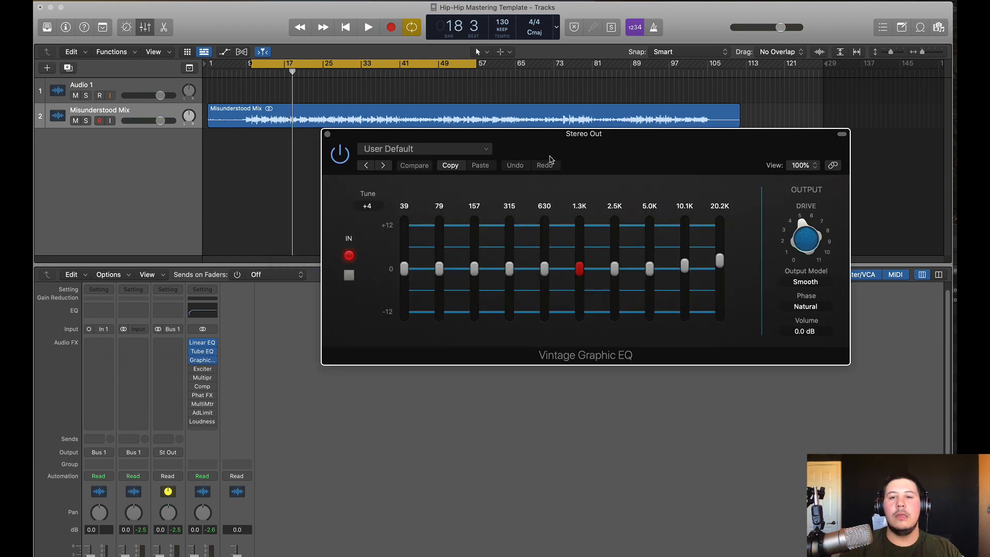
During playback, raise the Vintage Graphic EQ's 20.2K band, nudge up the 10.1K band, and set the 2.5K band to 0.7 dB.
{"action": "left_click_drag", "start_coordinate": [550, 160], "coordinate": [538, 153]}
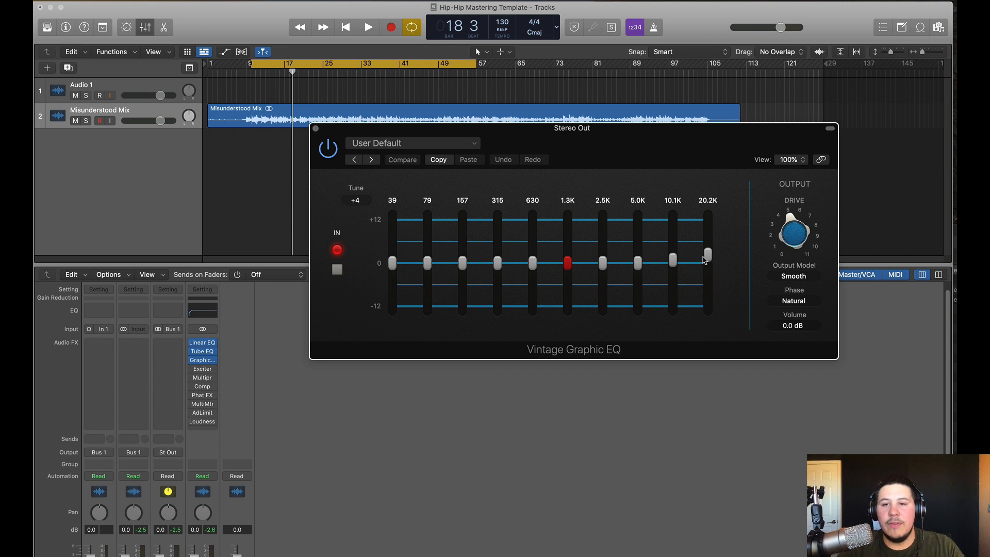
{"action": "key", "text": "space"}
{"action": "left_click_drag", "start_coordinate": [709, 257], "coordinate": [677, 260]}
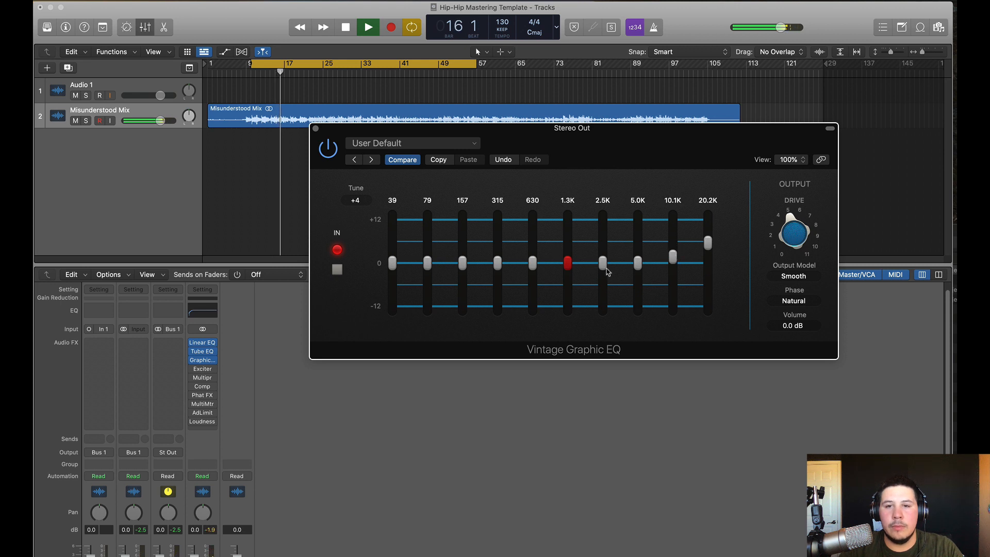
{"action": "mouse_move", "coordinate": [606, 266]}
{"action": "left_mouse_down"}
{"action": "mouse_move", "coordinate": [609, 257]}
{"action": "mouse_move", "coordinate": [612, 265]}
{"action": "left_mouse_up"}
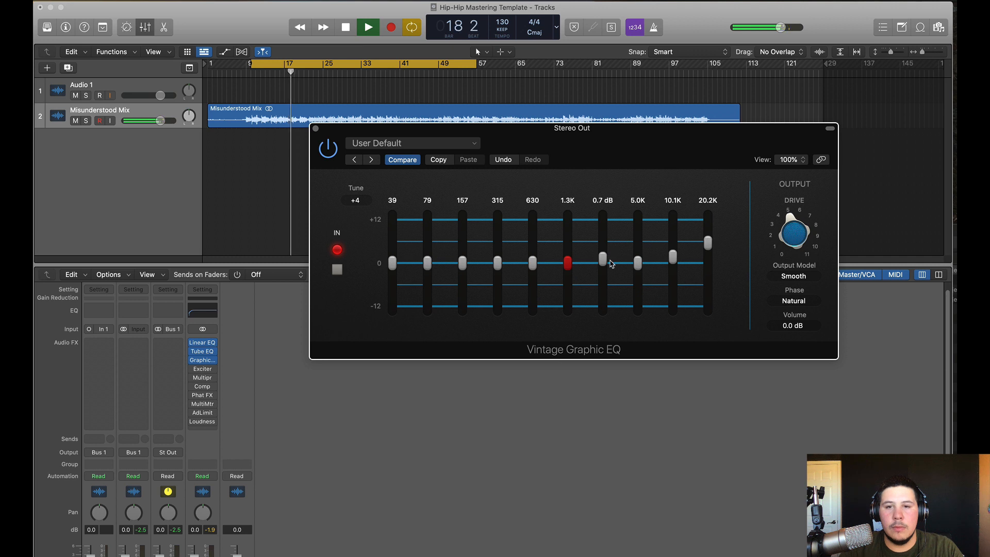
{"action": "key", "text": "space"}
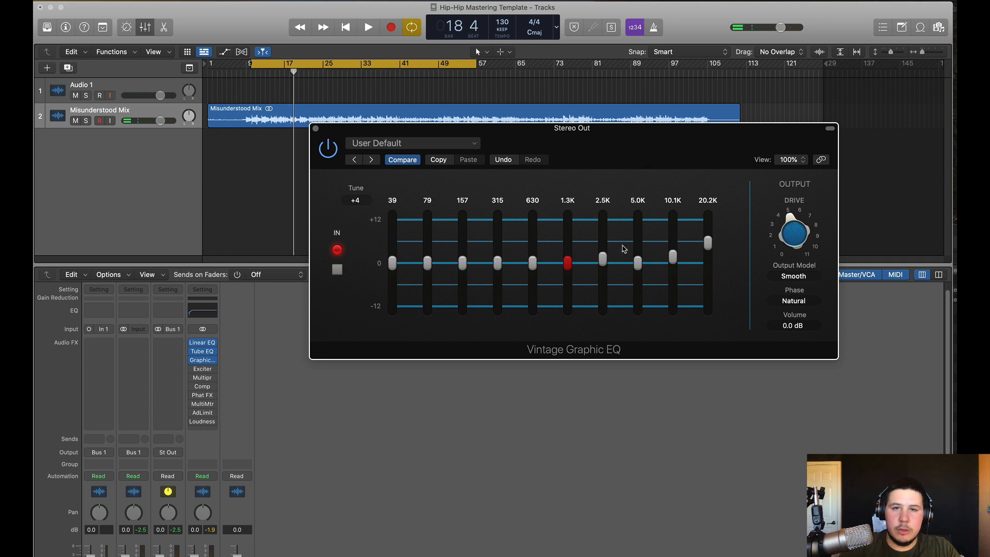
Keep the Vintage Graphic EQ's output model on Smooth (Console EQ) and close the plug-in window.
{"action": "left_click", "coordinate": [792, 277]}
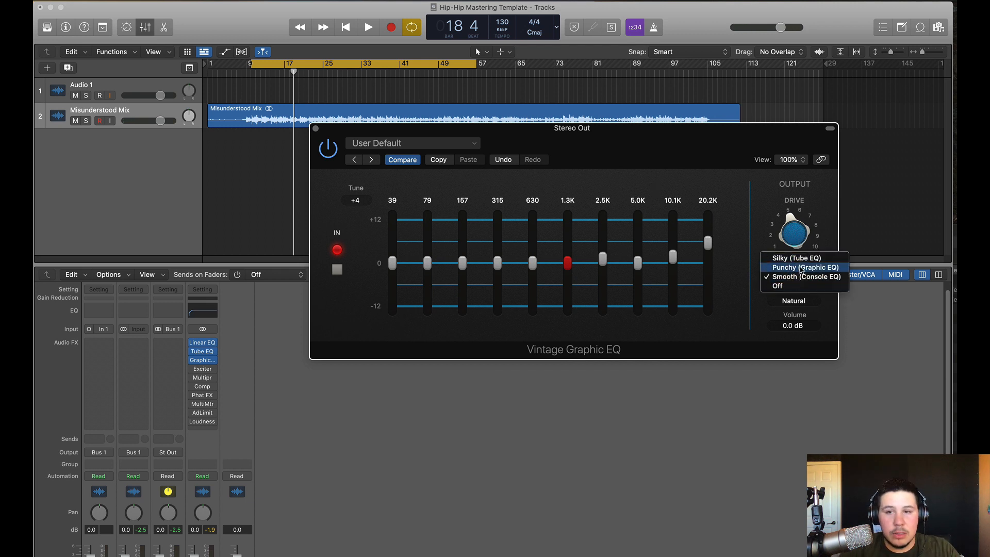
{"action": "left_click", "coordinate": [820, 279]}
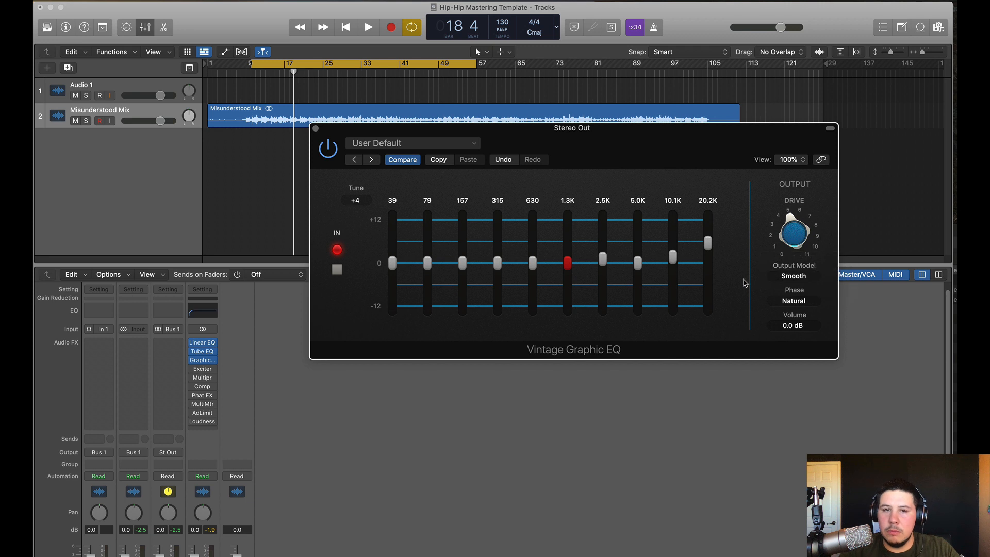
{"action": "key", "text": "super+w"}
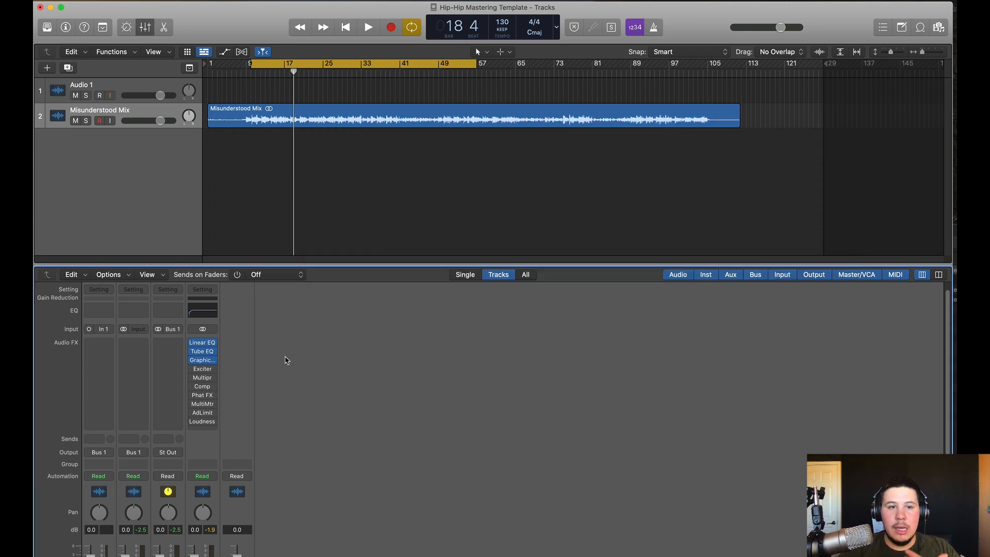
Enable and open the Exciter on the stereo output, and compare its sound with bypass during playback.
{"action": "left_click", "coordinate": [201, 369]}
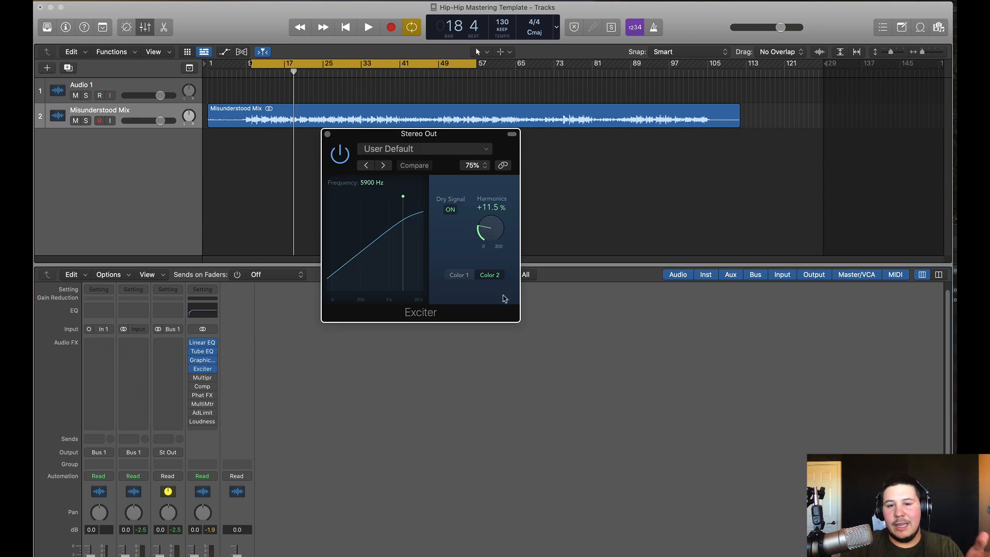
{"action": "left_click", "coordinate": [461, 276]}
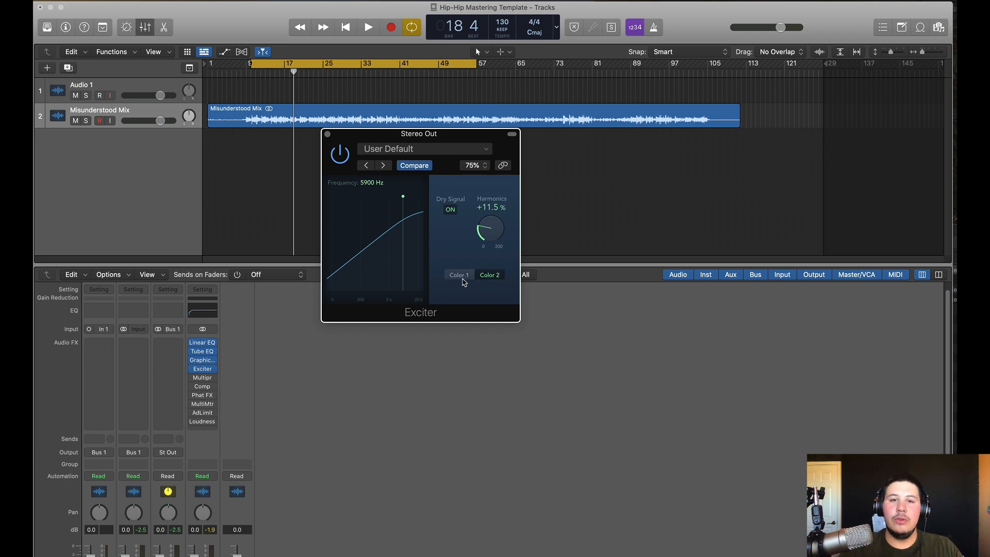
{"action": "key", "text": "space"}
{"action": "left_click", "coordinate": [342, 155]}
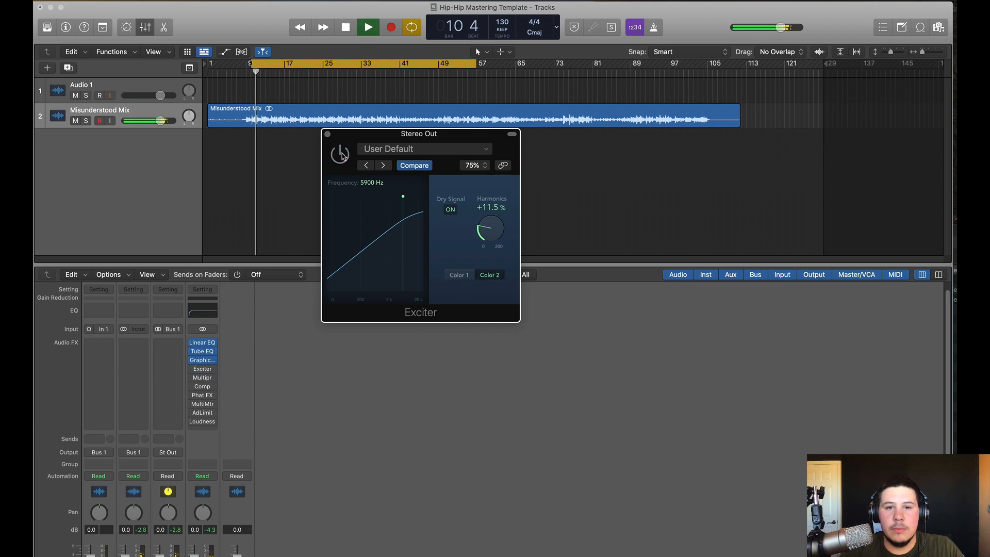
{"action": "left_click", "coordinate": [340, 154]}
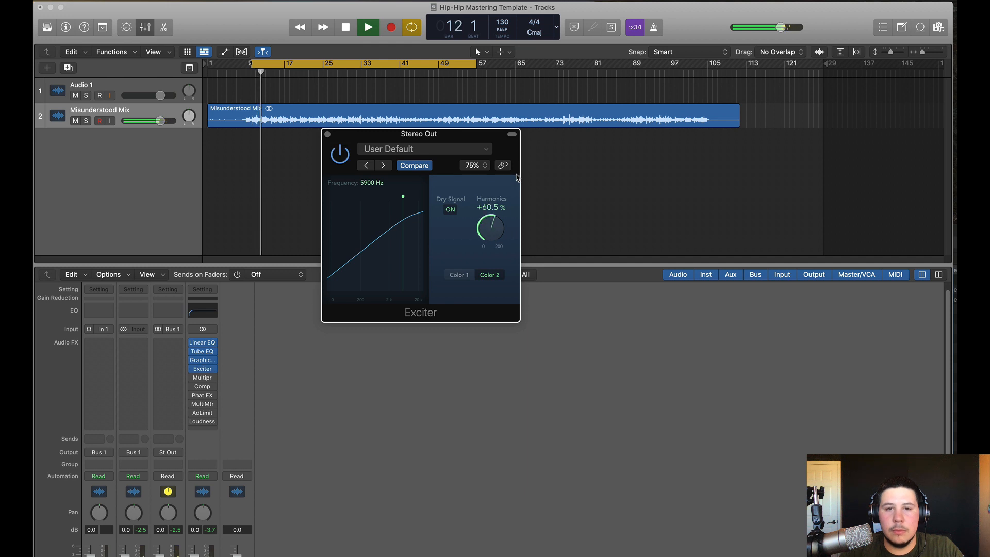
During playback, lower the Exciter's Harmonics to 6.48 %, auditioning Color 1 and keeping Color 2.
{"action": "left_click_drag", "start_coordinate": [492, 227], "coordinate": [509, 243]}
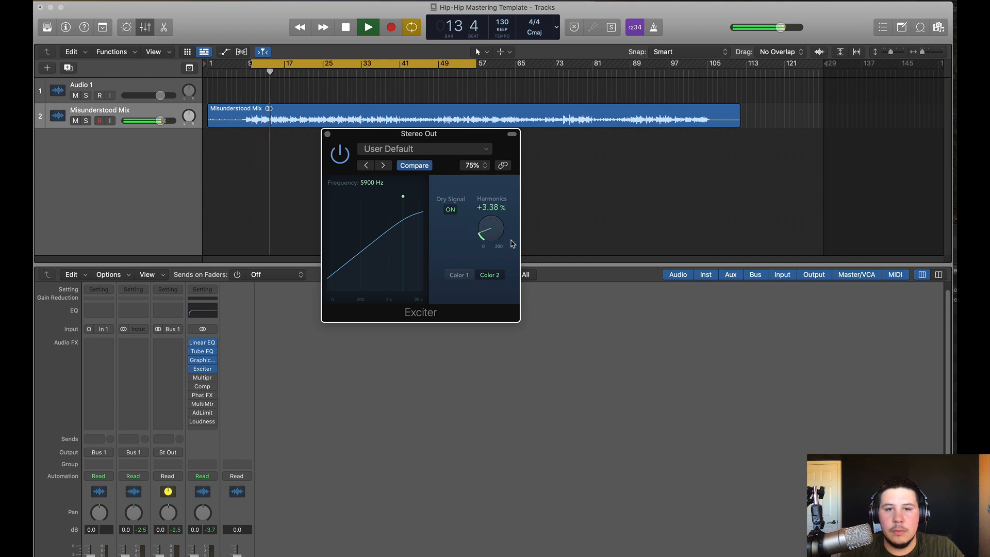
{"action": "left_click", "coordinate": [460, 276]}
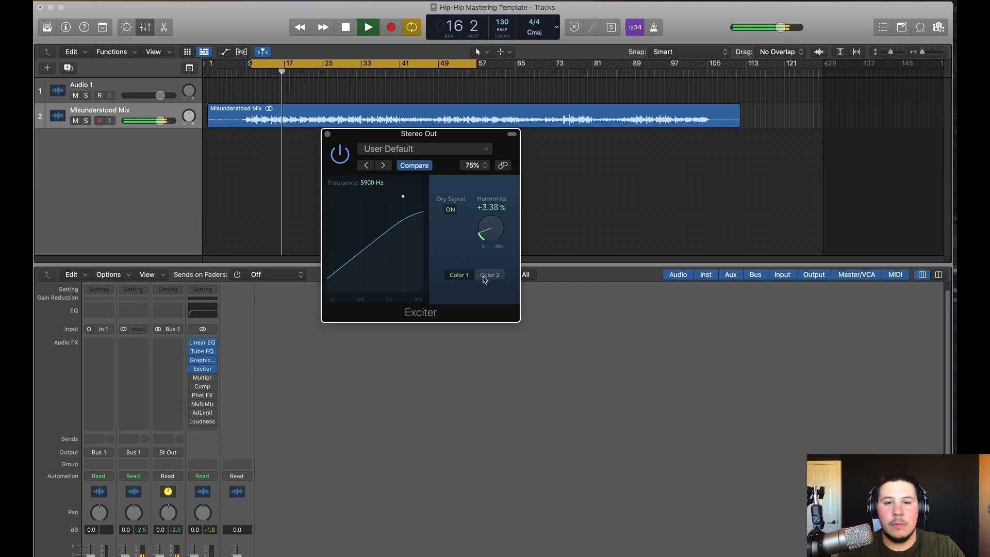
{"action": "left_click", "coordinate": [487, 276]}
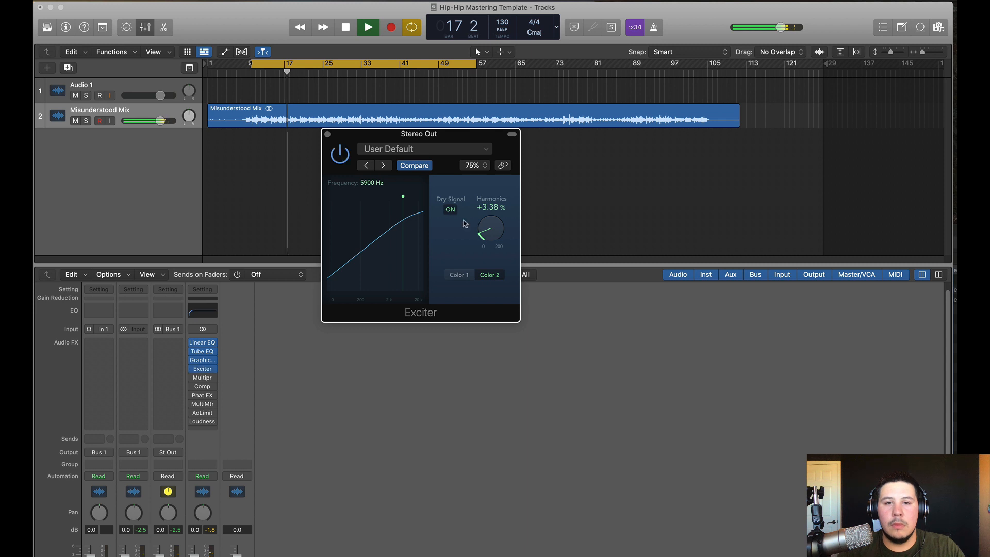
{"action": "left_click_drag", "start_coordinate": [495, 233], "coordinate": [497, 228]}
{"action": "key", "text": "space"}
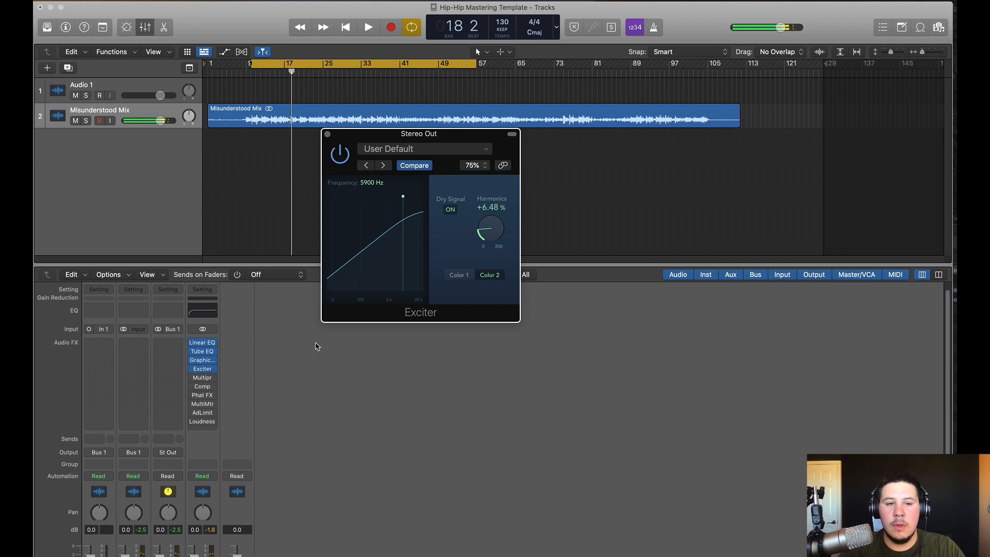
Close the Exciter window, and open and enable the Multipressor on the stereo output.
{"action": "key", "text": "super+w"}
{"action": "left_click", "coordinate": [203, 379]}
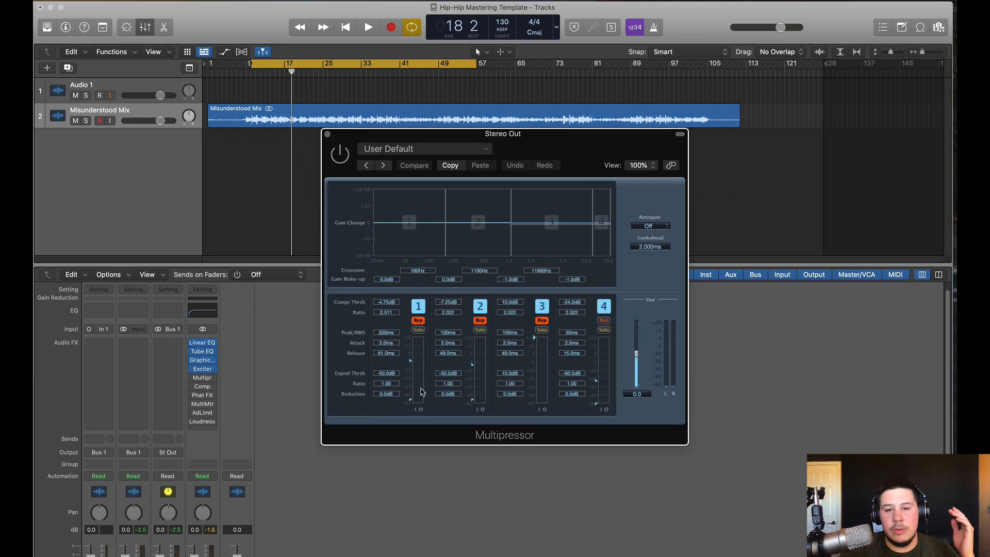
{"action": "left_click", "coordinate": [340, 153]}
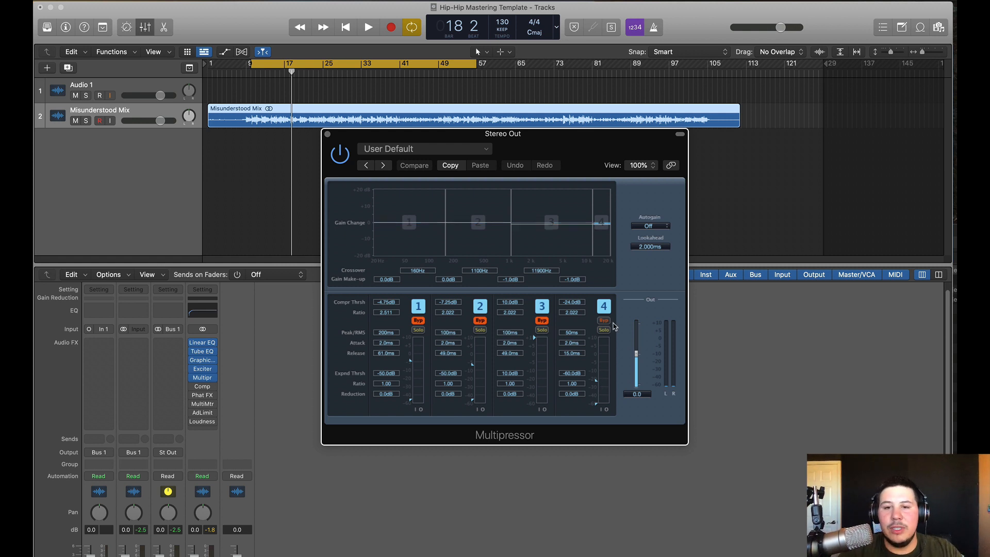
During playback, lower the Multipressor's band 4 compression threshold to -27.5 dB, auditioning the band soloed and bypassed, and close the plug-in window.
{"action": "left_click", "coordinate": [603, 331]}
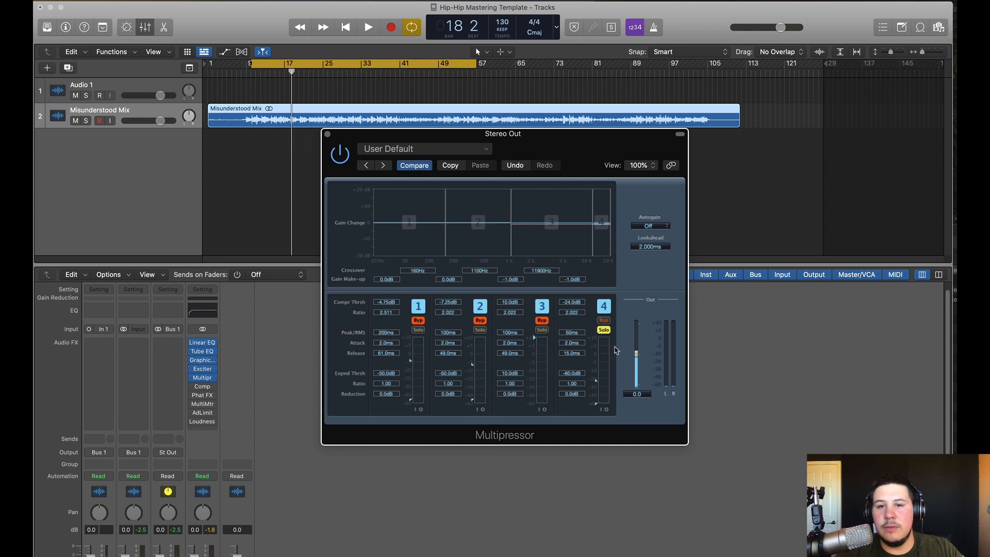
{"action": "key", "text": "space"}
{"action": "left_click_drag", "start_coordinate": [596, 381], "coordinate": [597, 385]}
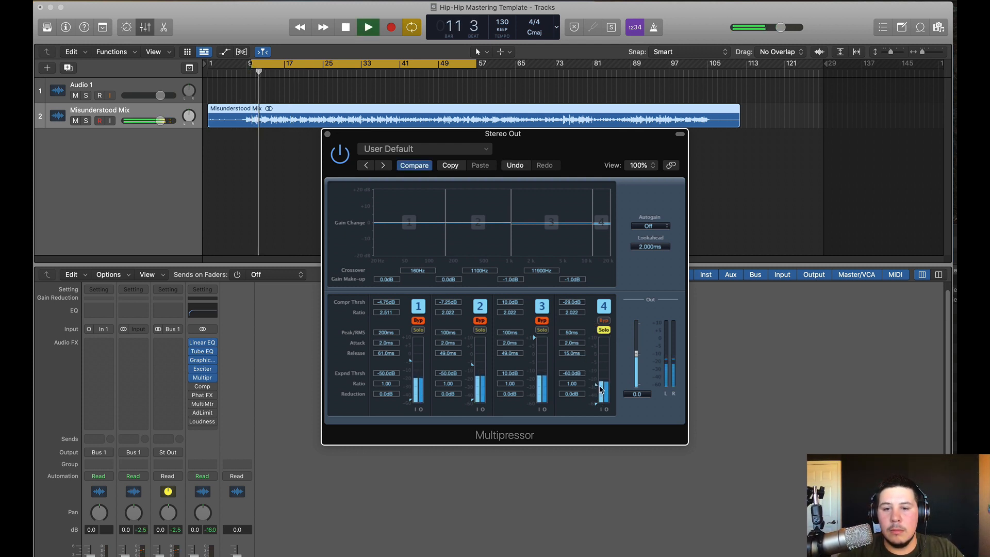
{"action": "left_click", "coordinate": [607, 330]}
{"action": "left_click", "coordinate": [607, 321]}
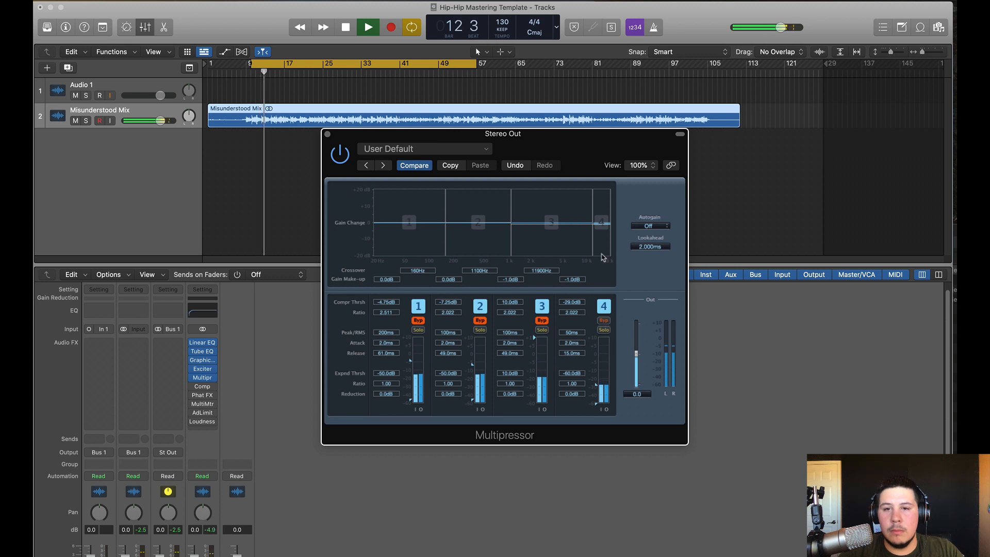
{"action": "left_click", "coordinate": [608, 321]}
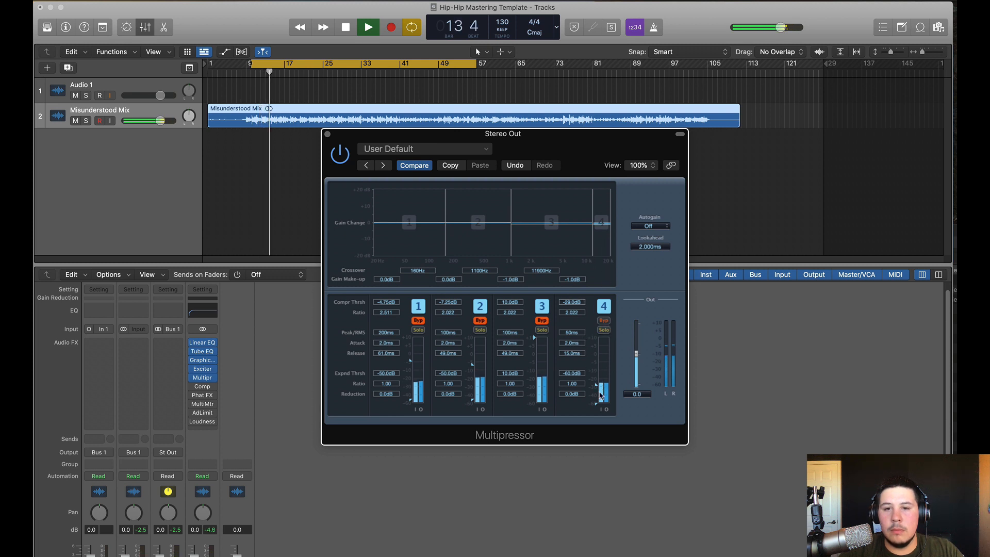
{"action": "left_click_drag", "start_coordinate": [597, 388], "coordinate": [597, 386]}
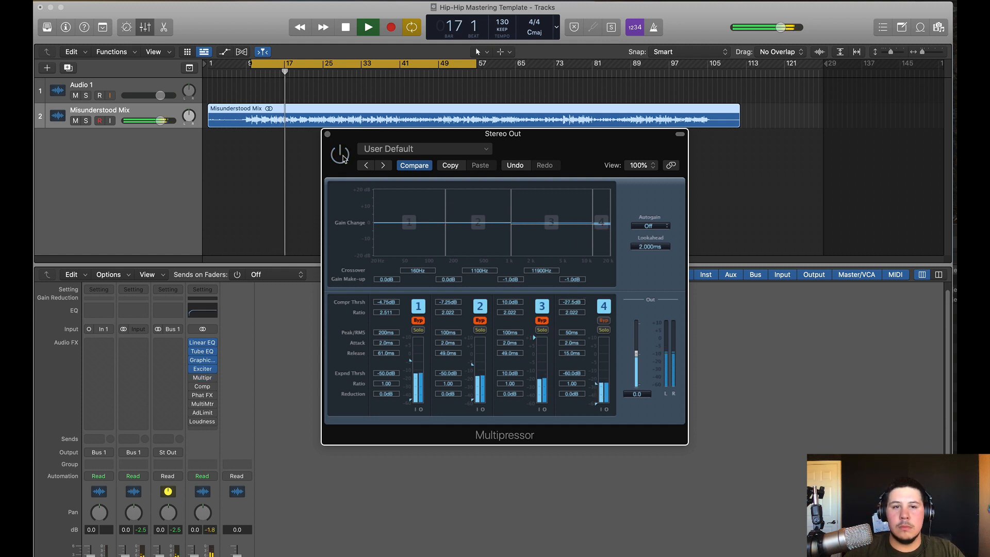
{"action": "key", "text": "space"}
{"action": "left_click", "coordinate": [327, 134]}
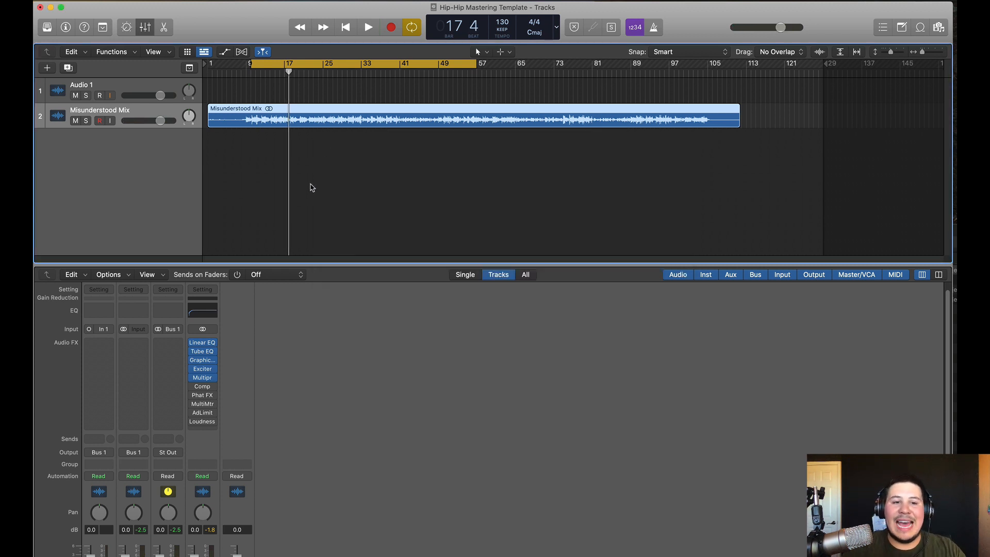
Open and enable the Compressor on the stereo output, and move its window so all controls can be reached.
{"action": "mouse_move", "coordinate": [210, 390]}
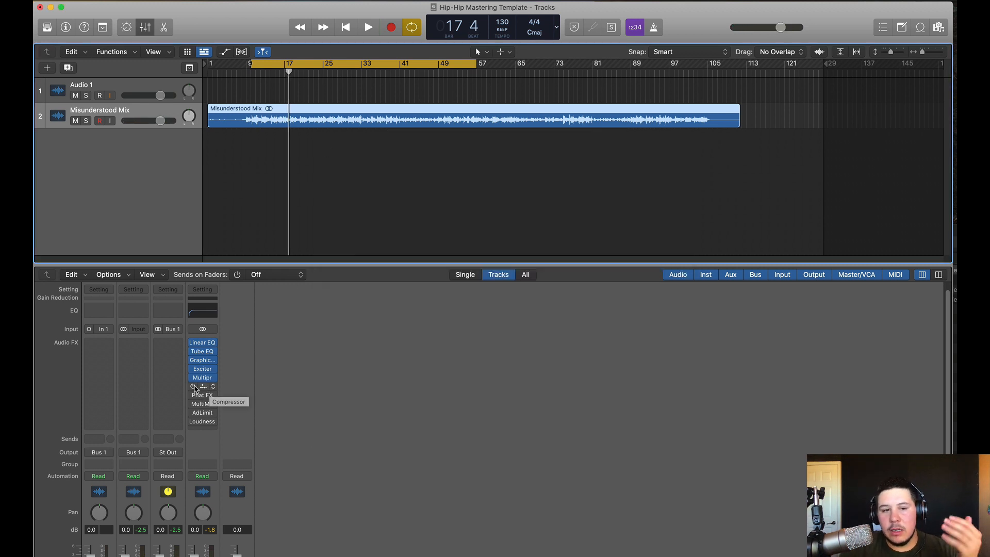
{"action": "left_click", "coordinate": [209, 386]}
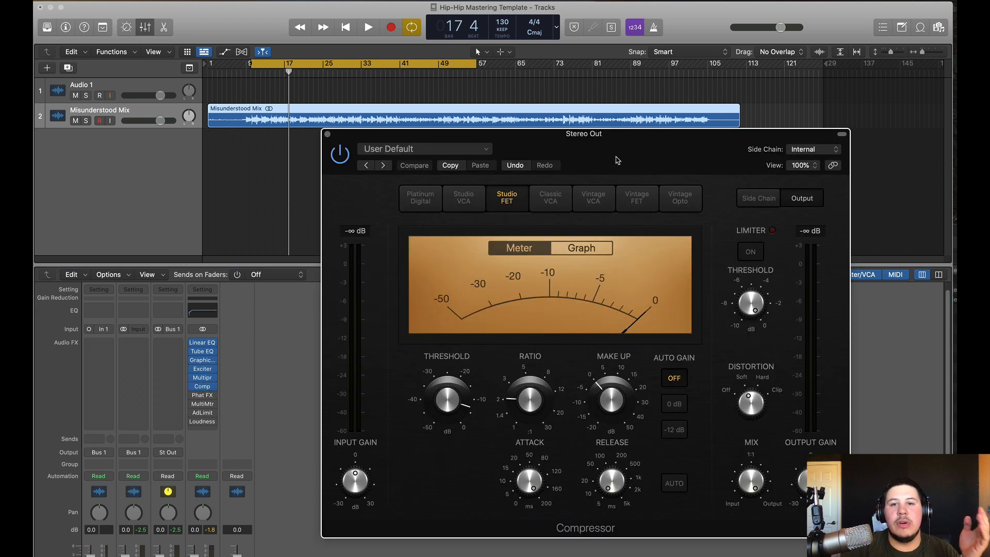
{"action": "left_click_drag", "start_coordinate": [618, 160], "coordinate": [614, 160]}
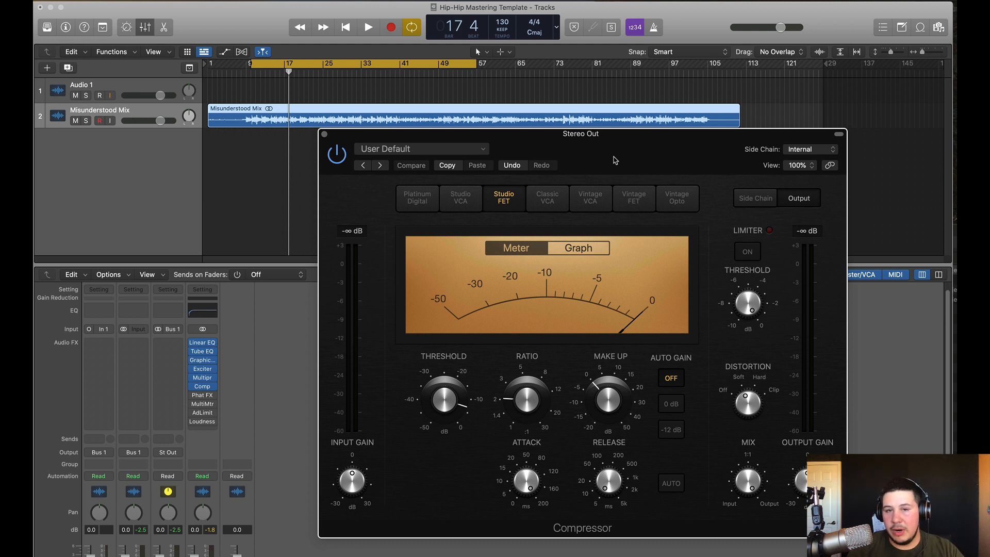
{"action": "left_click_drag", "start_coordinate": [614, 159], "coordinate": [600, 152]}
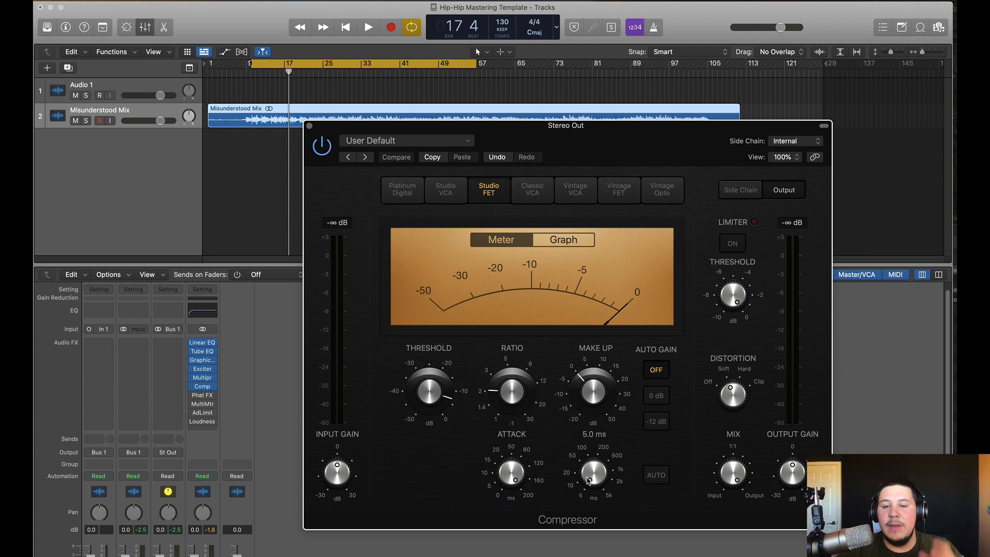
{"action": "mouse_move", "coordinate": [591, 485]}
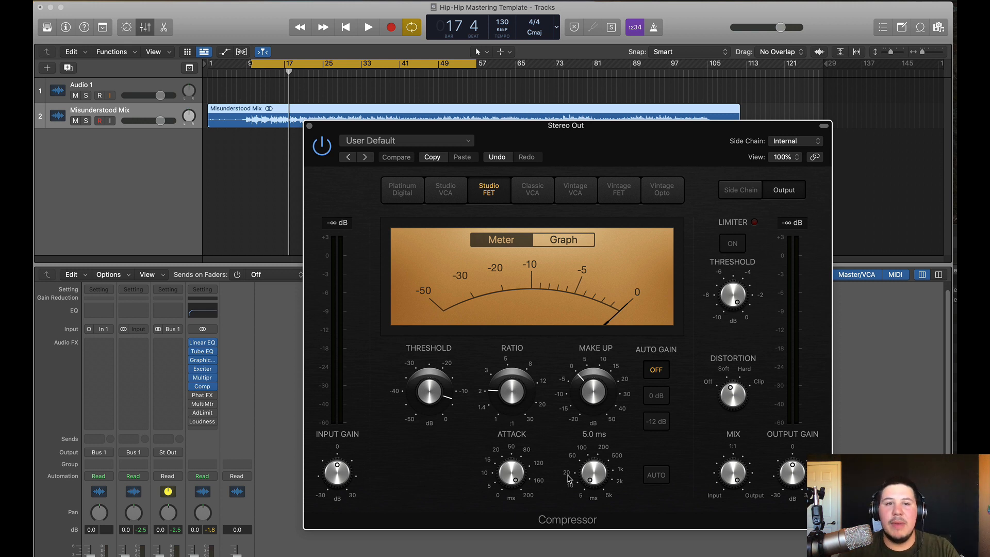
During playback, raise the Compressor's threshold slightly past -6 dB and compare the result against bypass.
{"action": "key", "text": "space"}
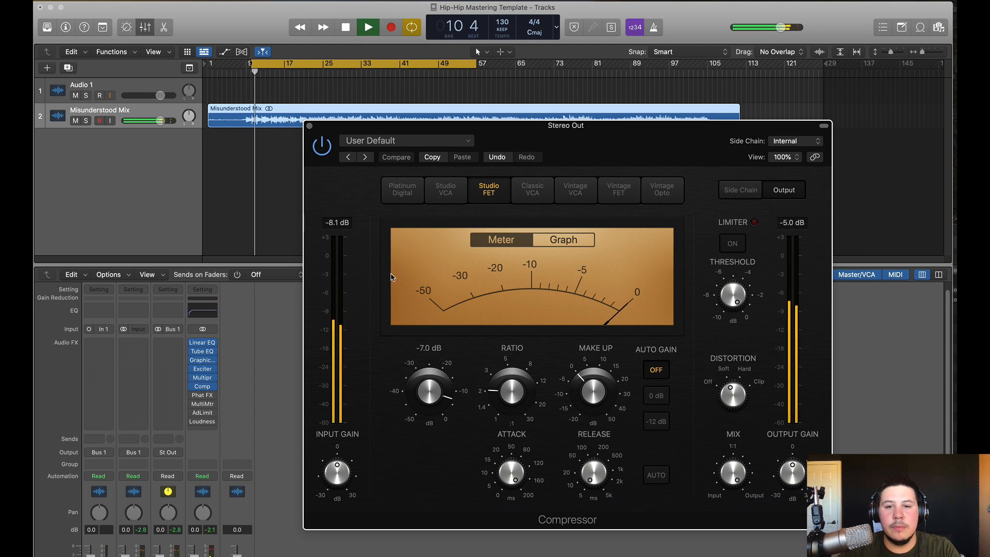
{"action": "left_click_drag", "start_coordinate": [438, 384], "coordinate": [439, 381]}
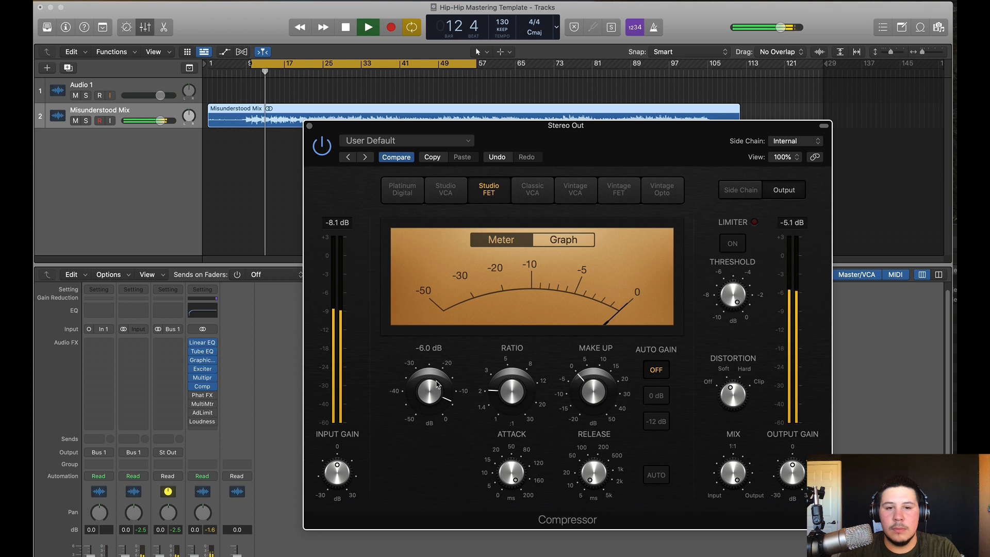
{"action": "left_click_drag", "start_coordinate": [436, 384], "coordinate": [439, 390]}
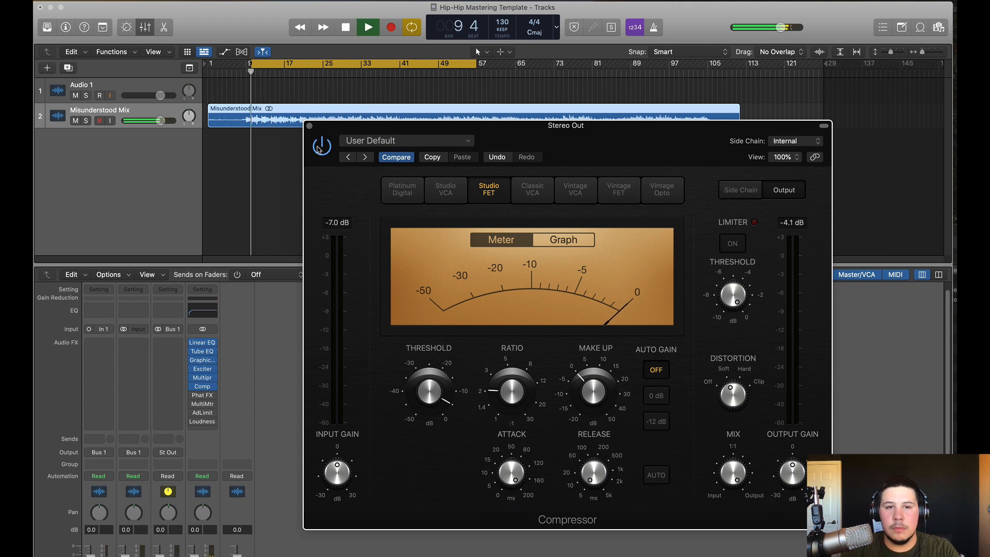
{"action": "left_click", "coordinate": [320, 150]}
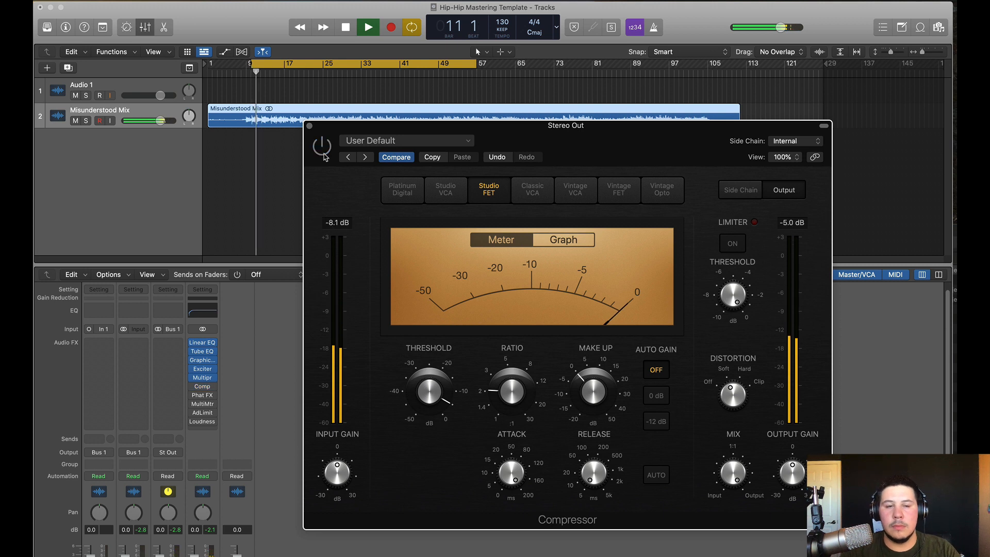
{"action": "left_click", "coordinate": [322, 148]}
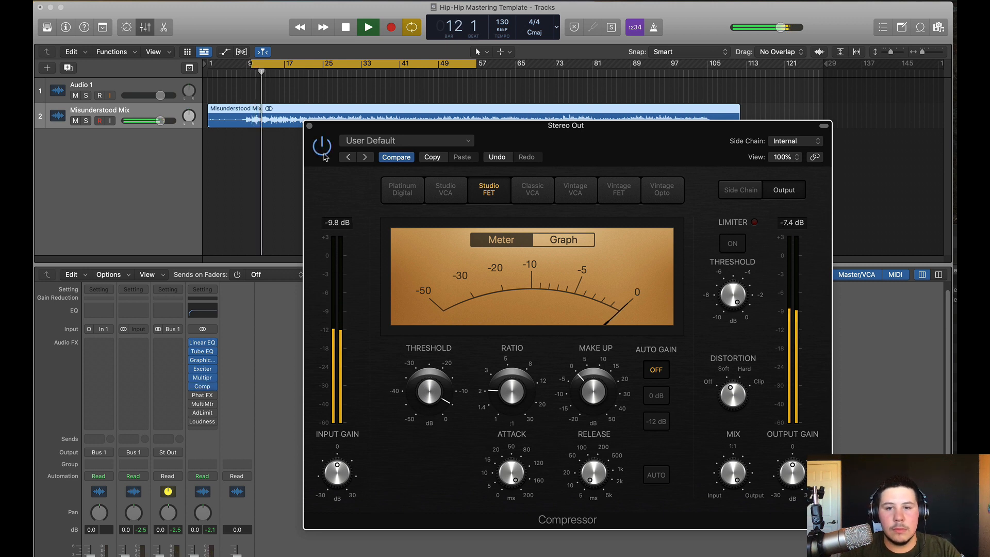
{"action": "key", "text": "space"}
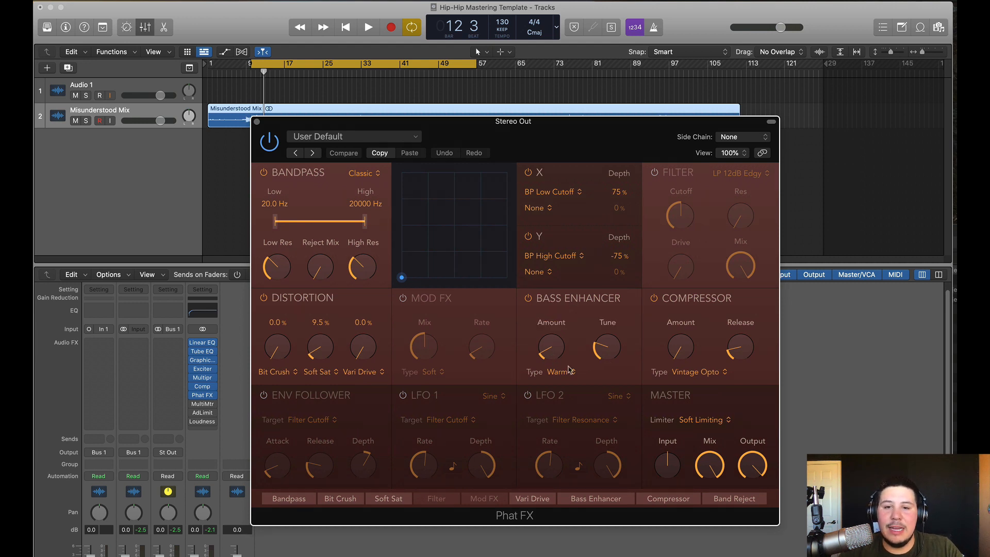
During playback, switch off Phat FX's Distortion and set its Bass Enhancer amount to 8.1 %, comparing with the enhancer off.
{"action": "key", "text": "space"}
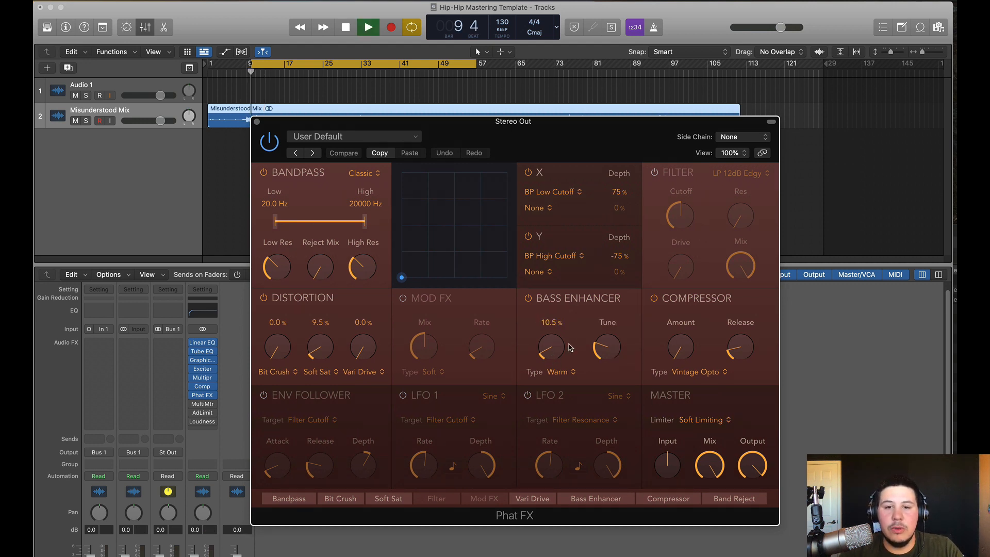
{"action": "left_click", "coordinate": [528, 298]}
{"action": "left_click", "coordinate": [263, 298]}
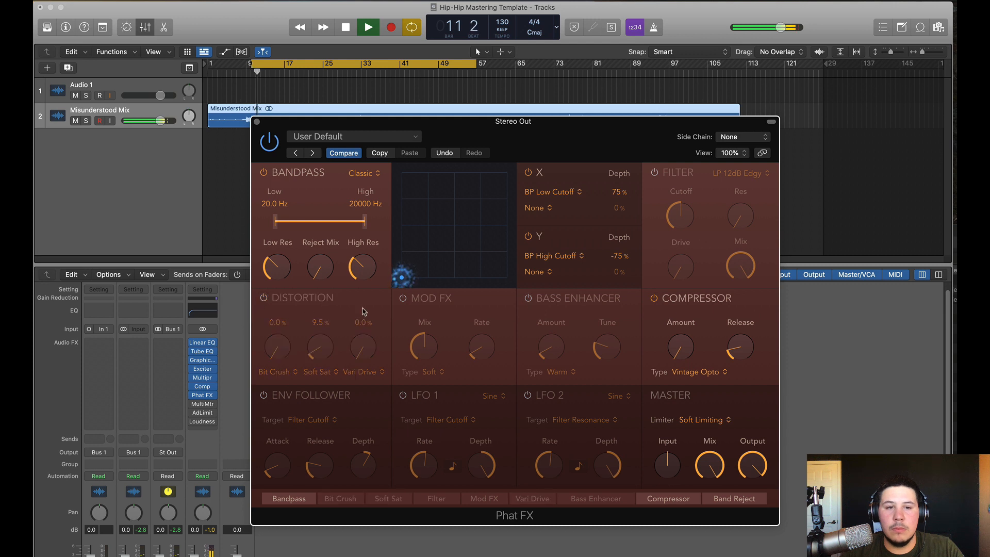
{"action": "left_click", "coordinate": [529, 298]}
{"action": "left_click_drag", "start_coordinate": [548, 338], "coordinate": [571, 356]}
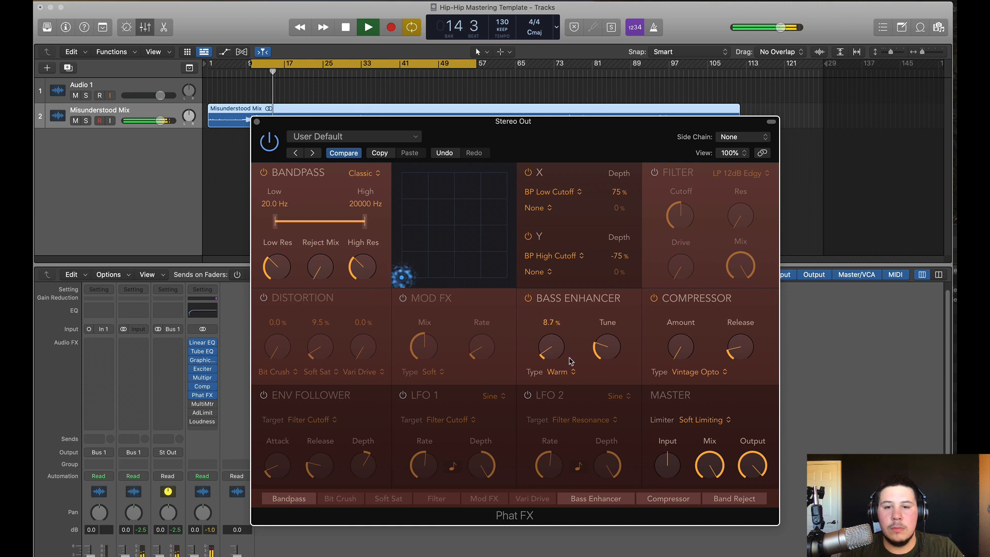
{"action": "mouse_move", "coordinate": [545, 347]}
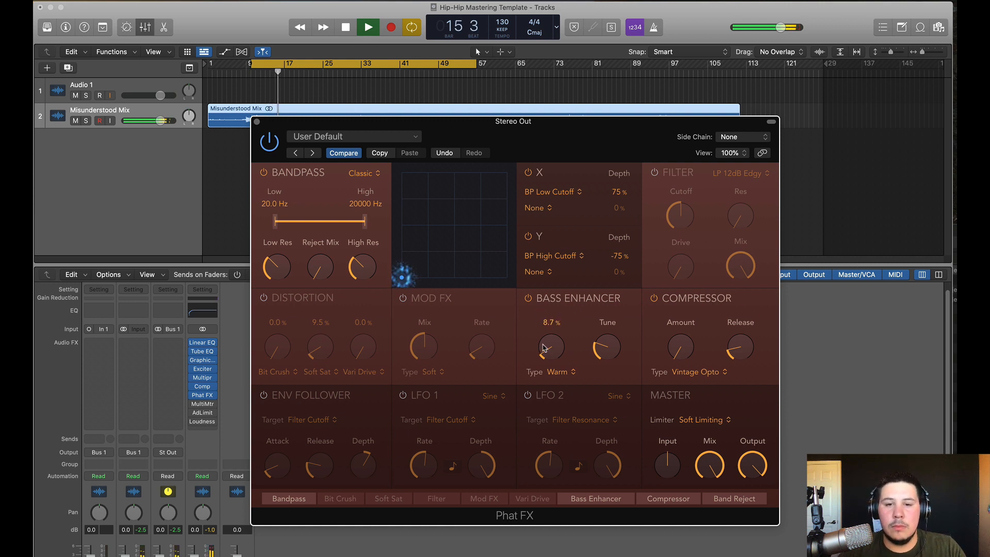
{"action": "key", "text": "space"}
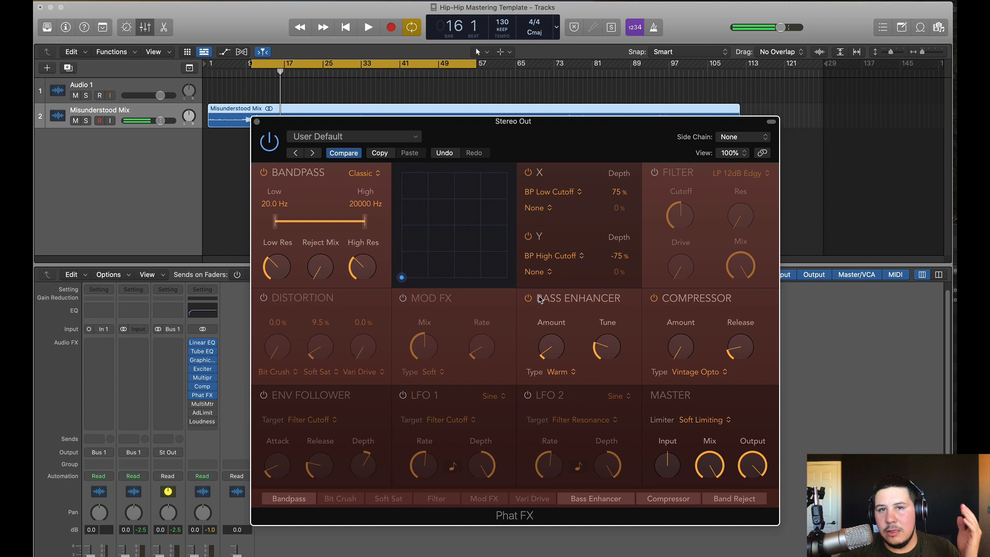
{"action": "mouse_move", "coordinate": [565, 335]}
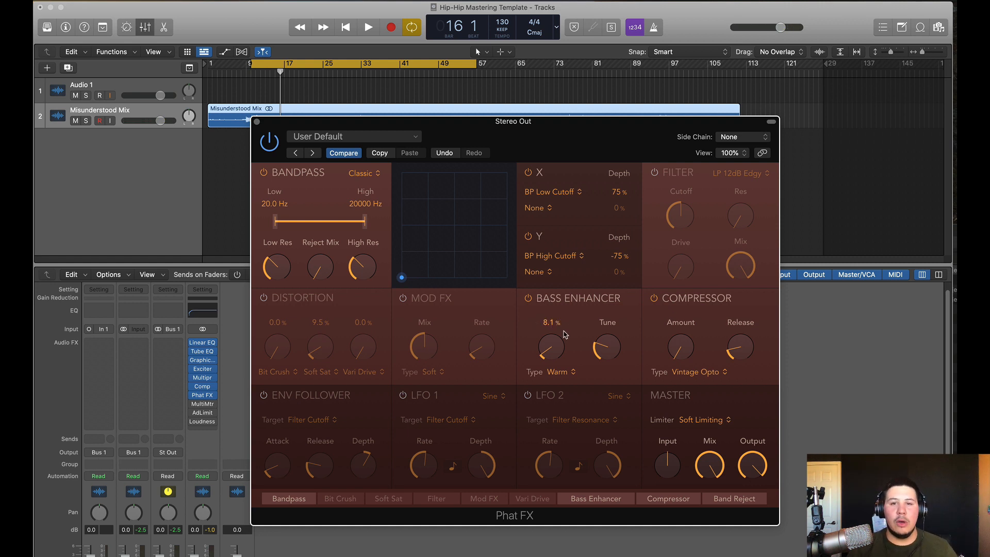
{"action": "mouse_move", "coordinate": [682, 323]}
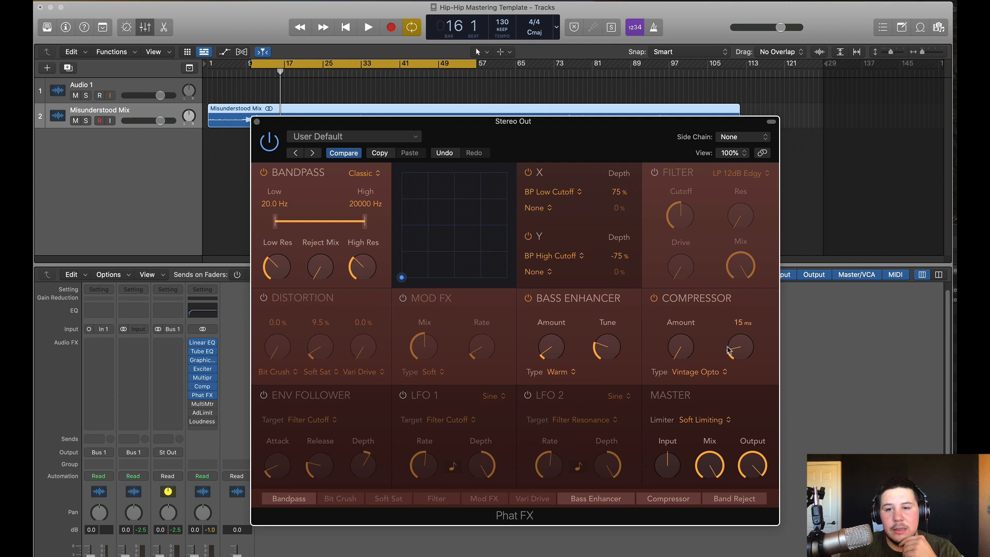
{"action": "mouse_move", "coordinate": [727, 450]}
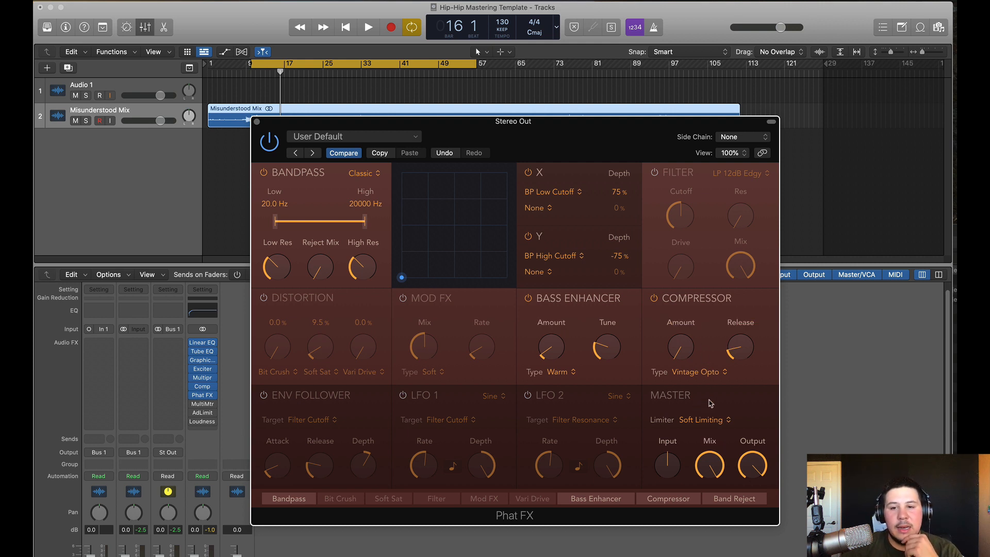
Check Phat FX's Master limiter options, leaving Soft Limiting selected, and play the mix to compare Phat FX against bypass.
{"action": "left_click", "coordinate": [717, 421]}
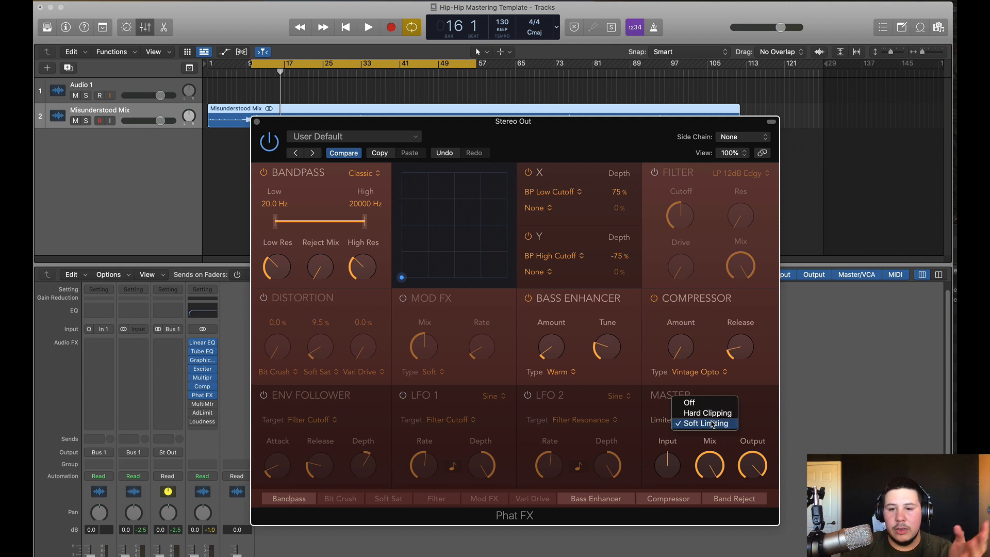
{"action": "left_click", "coordinate": [756, 436]}
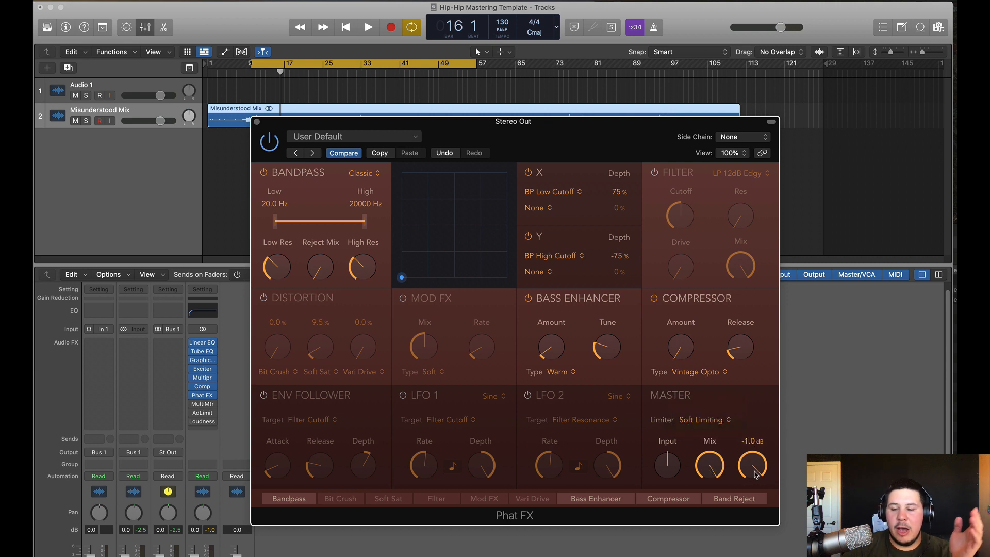
{"action": "key", "text": "space"}
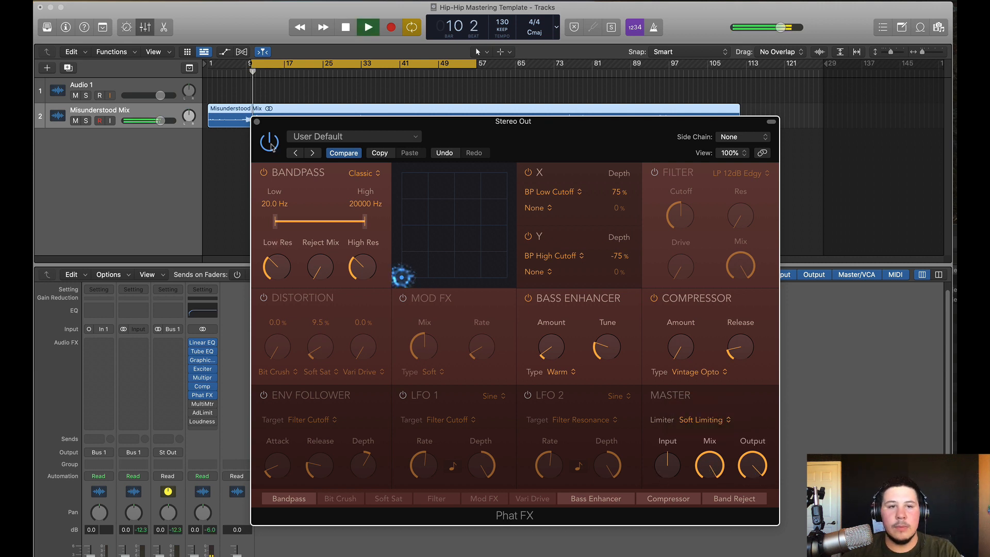
{"action": "left_click", "coordinate": [269, 141]}
During playback, switch Phat FX's Distortion back on and lower its Soft Sat amount to 8.2 %, closing the plug-in after stopping.
{"action": "left_click", "coordinate": [263, 298]}
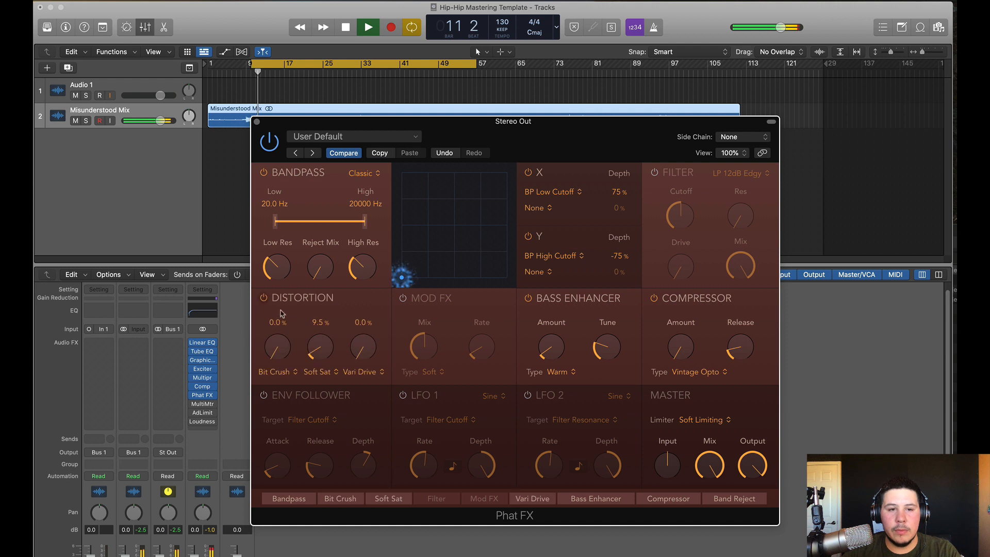
{"action": "left_click_drag", "start_coordinate": [324, 356], "coordinate": [326, 358]}
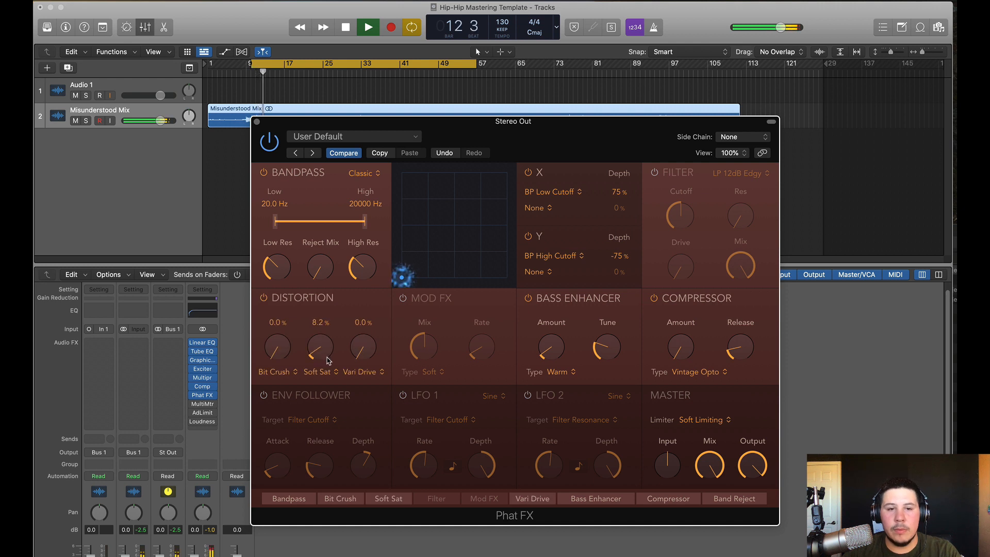
{"action": "key", "text": "space"}
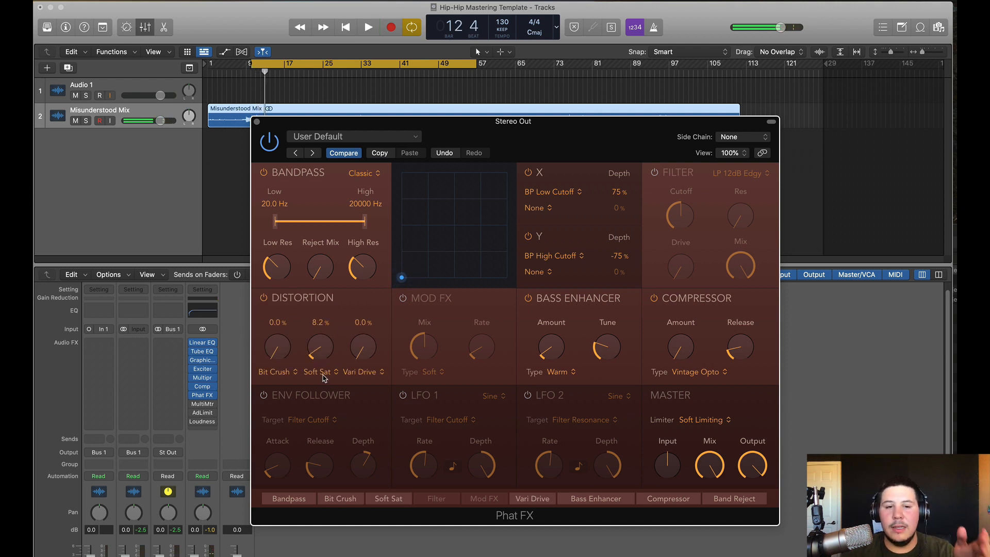
{"action": "left_click", "coordinate": [320, 372]}
{"action": "key", "text": "Escape"}
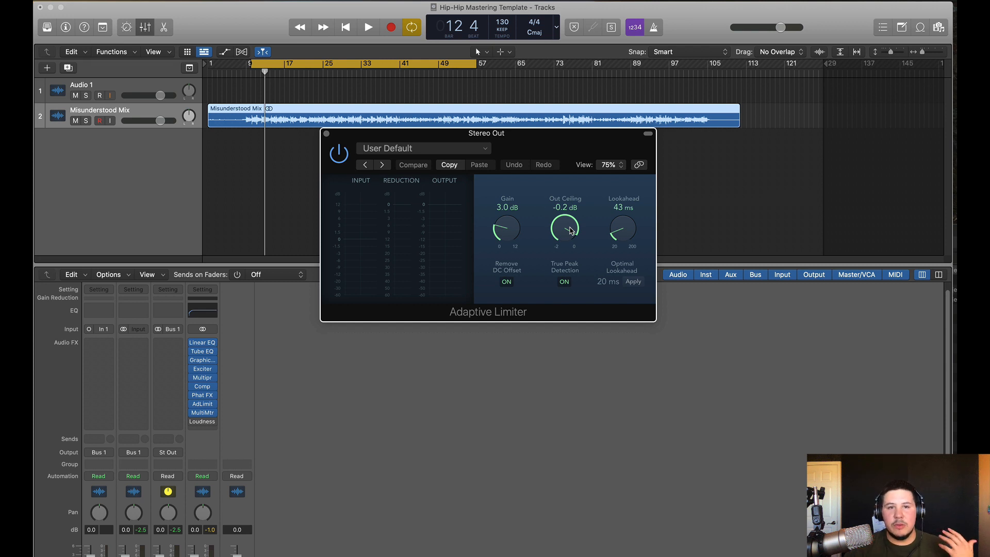
Enable the Loudness Meter on the stereo output and arrange it beside the Adaptive Limiter so both are fully visible.
{"action": "left_click", "coordinate": [203, 422]}
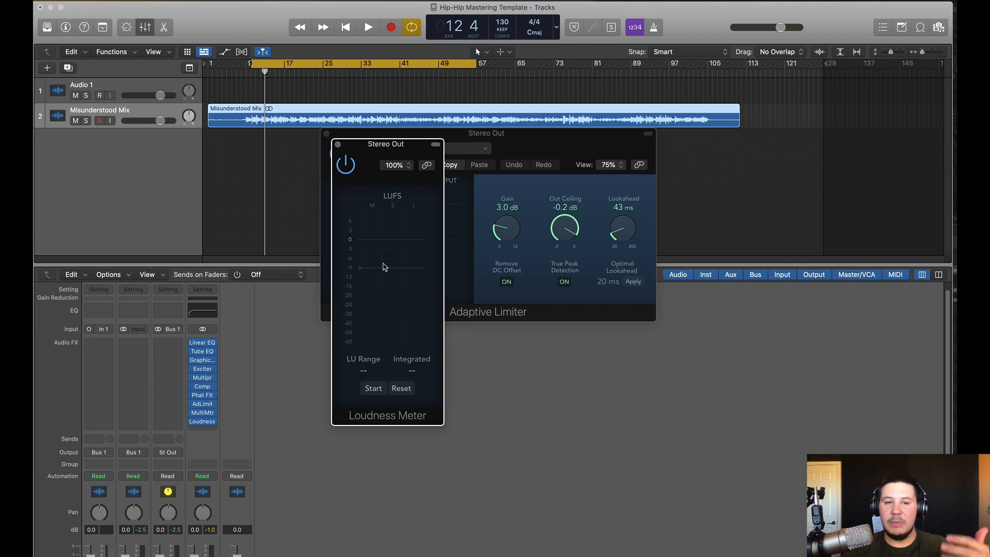
{"action": "left_click_drag", "start_coordinate": [537, 144], "coordinate": [705, 148]}
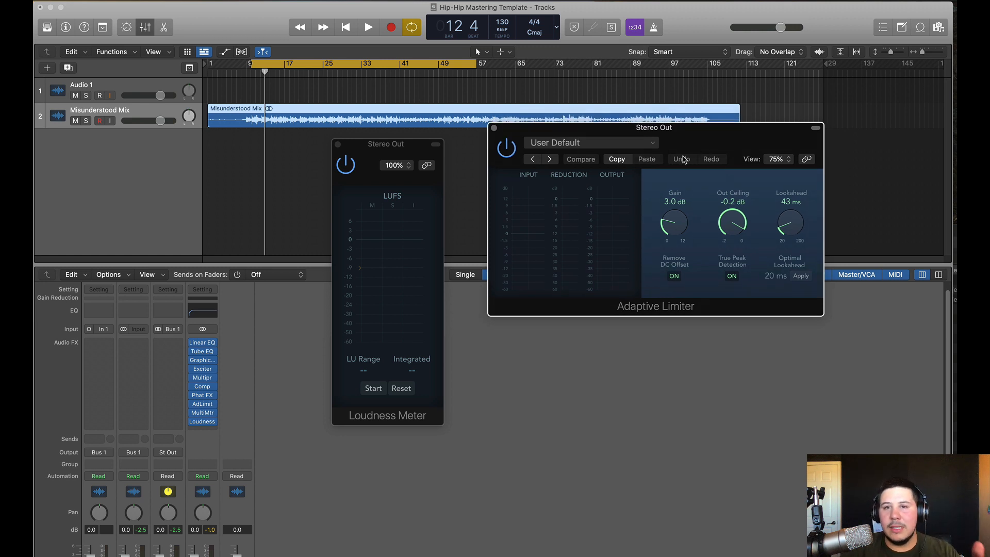
{"action": "left_click", "coordinate": [363, 276]}
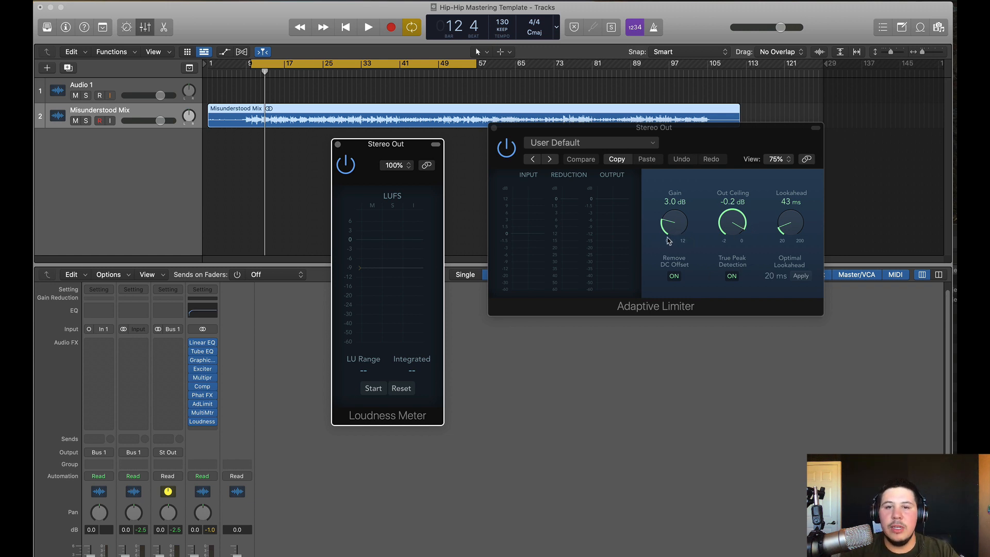
During playback, set the Adaptive Limiter's gain to 2.5 dB while watching the Loudness Meter, and stop playback.
{"action": "key", "text": "space"}
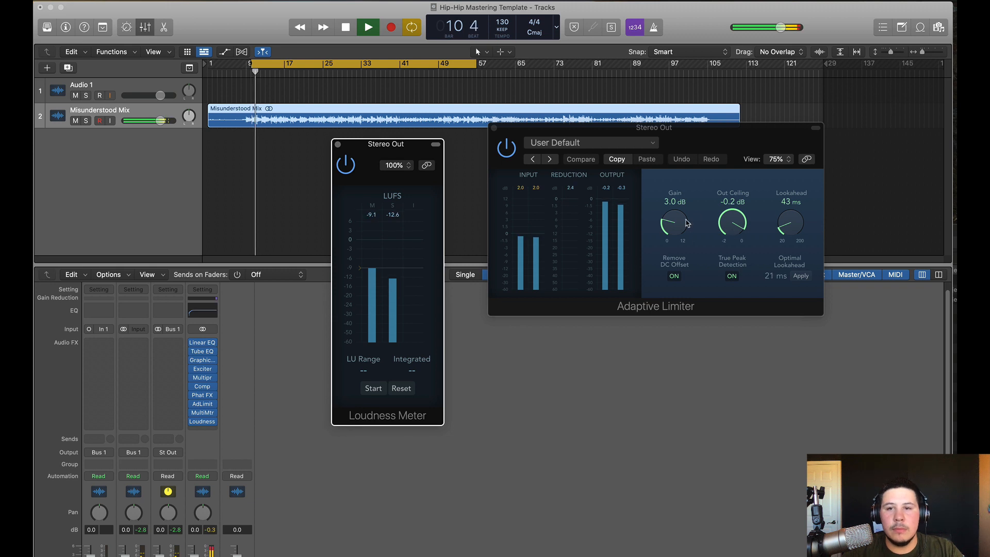
{"action": "mouse_move", "coordinate": [686, 222]}
{"action": "left_mouse_down"}
{"action": "mouse_move", "coordinate": [682, 248]}
{"action": "mouse_move", "coordinate": [677, 238]}
{"action": "left_mouse_up"}
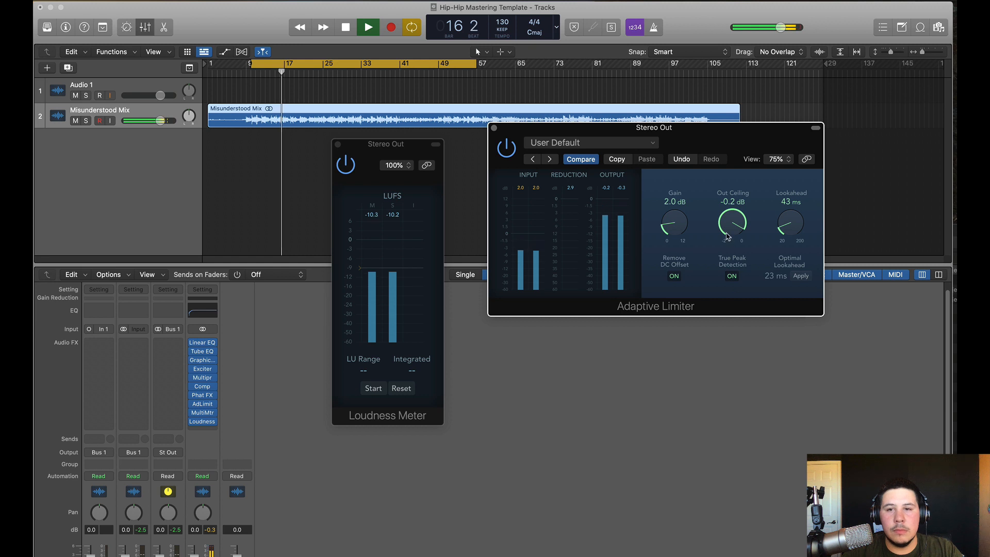
{"action": "left_click_drag", "start_coordinate": [672, 232], "coordinate": [671, 226]}
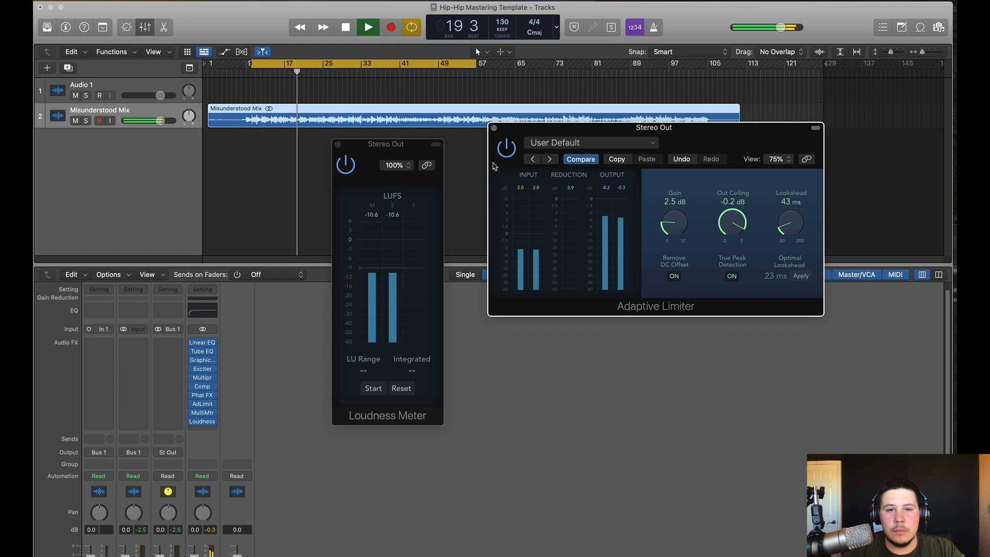
{"action": "key", "text": "space"}
Bypass every plug-in on the stereo output, from Linear EQ through the Loudness Meter, and reposition the Adaptive Limiter window.
{"action": "left_click", "coordinate": [374, 165]}
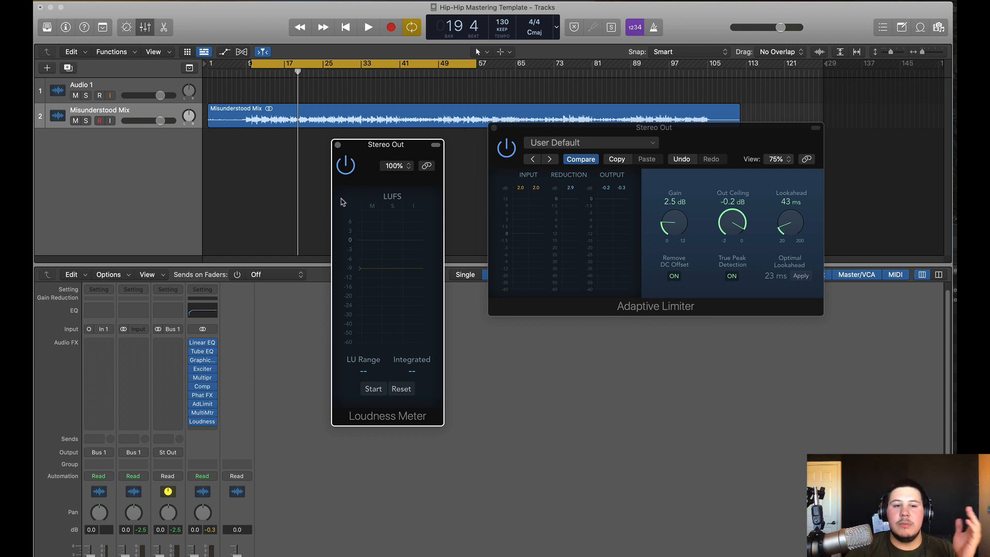
{"action": "left_click", "coordinate": [193, 343]}
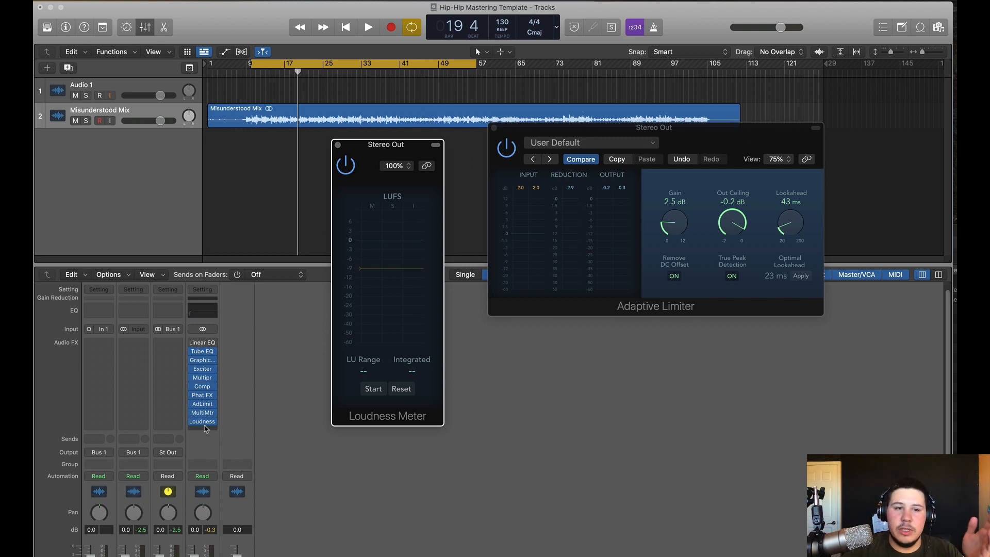
{"action": "left_click_drag", "start_coordinate": [193, 351], "coordinate": [192, 429]}
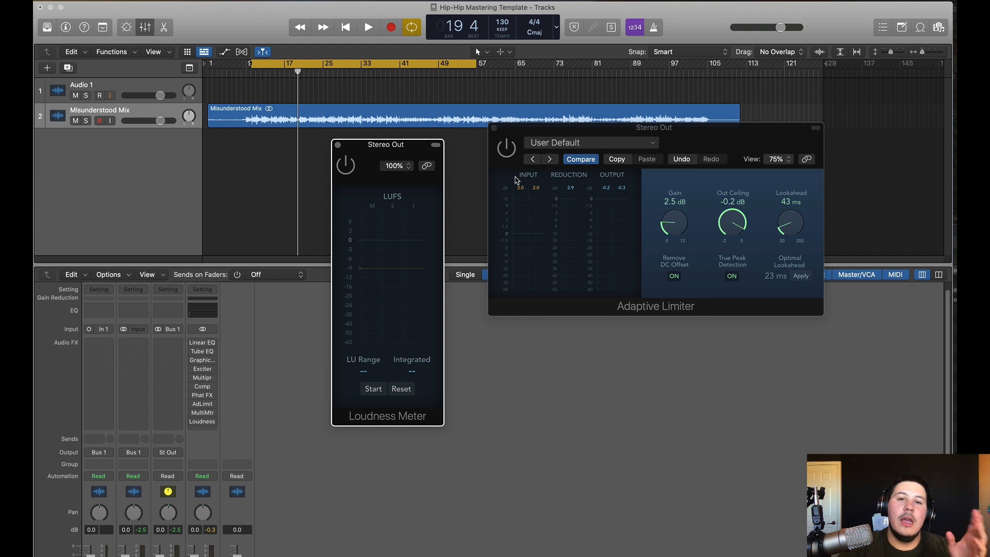
{"action": "left_click_drag", "start_coordinate": [506, 167], "coordinate": [494, 185]}
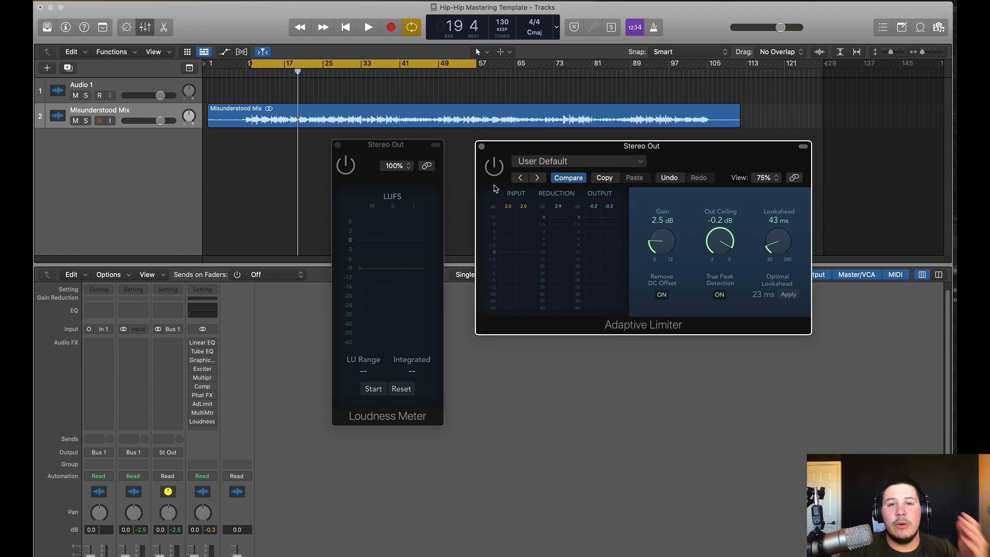